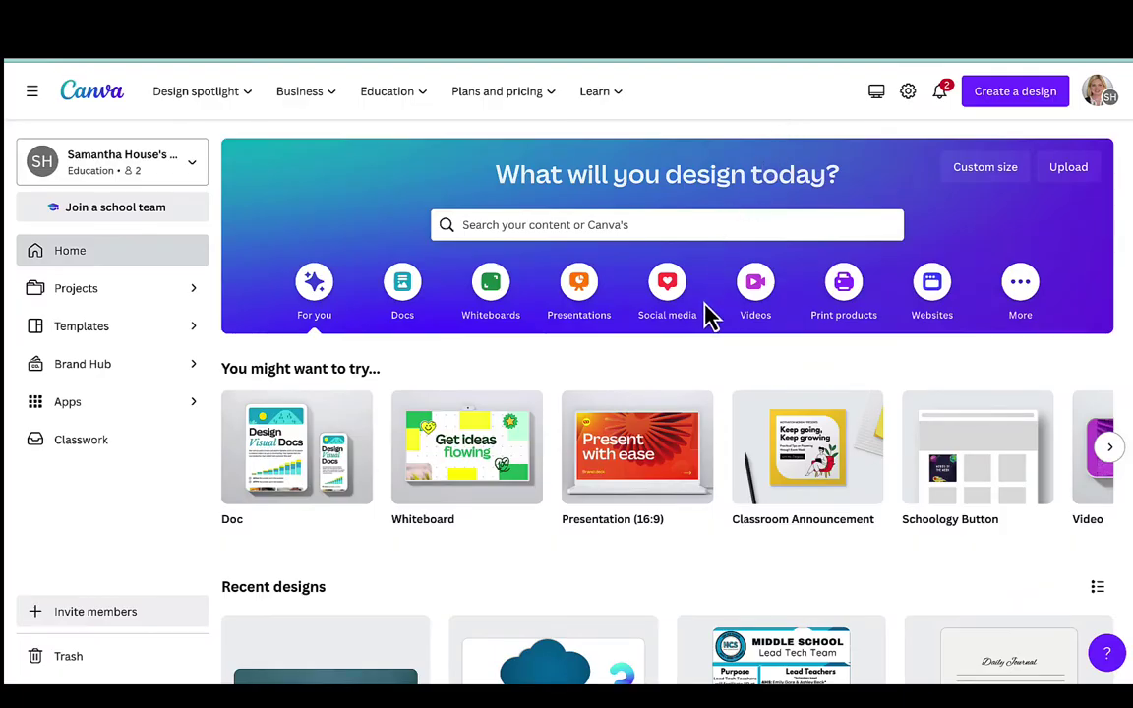
Step: Start a new blank Presentation (16:9) design from the Canva home page
{"action": "left_click", "coordinate": [673, 448]}
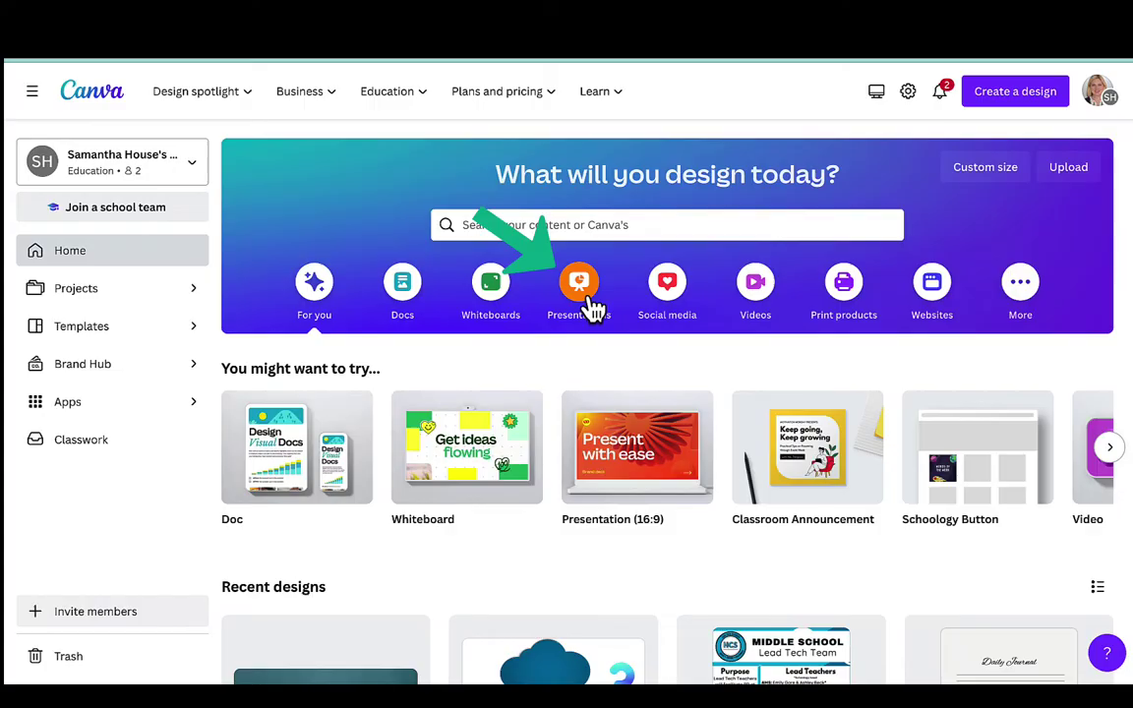
{"action": "left_click", "coordinate": [1007, 97]}
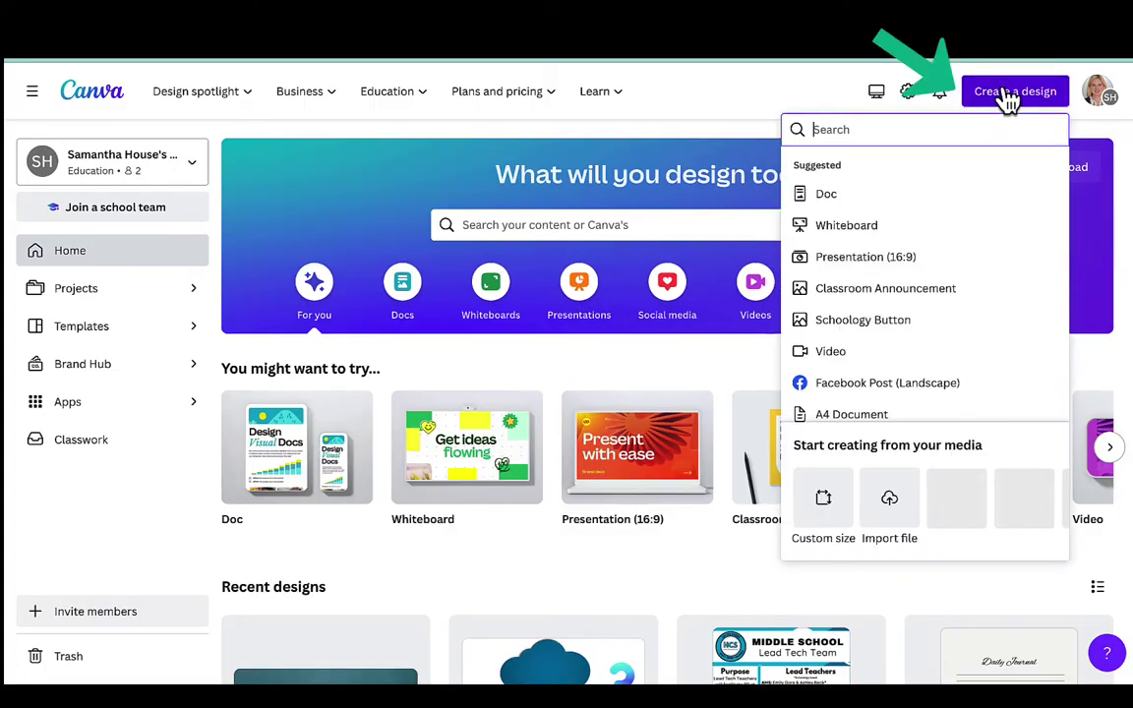
{"action": "left_click", "coordinate": [982, 257]}
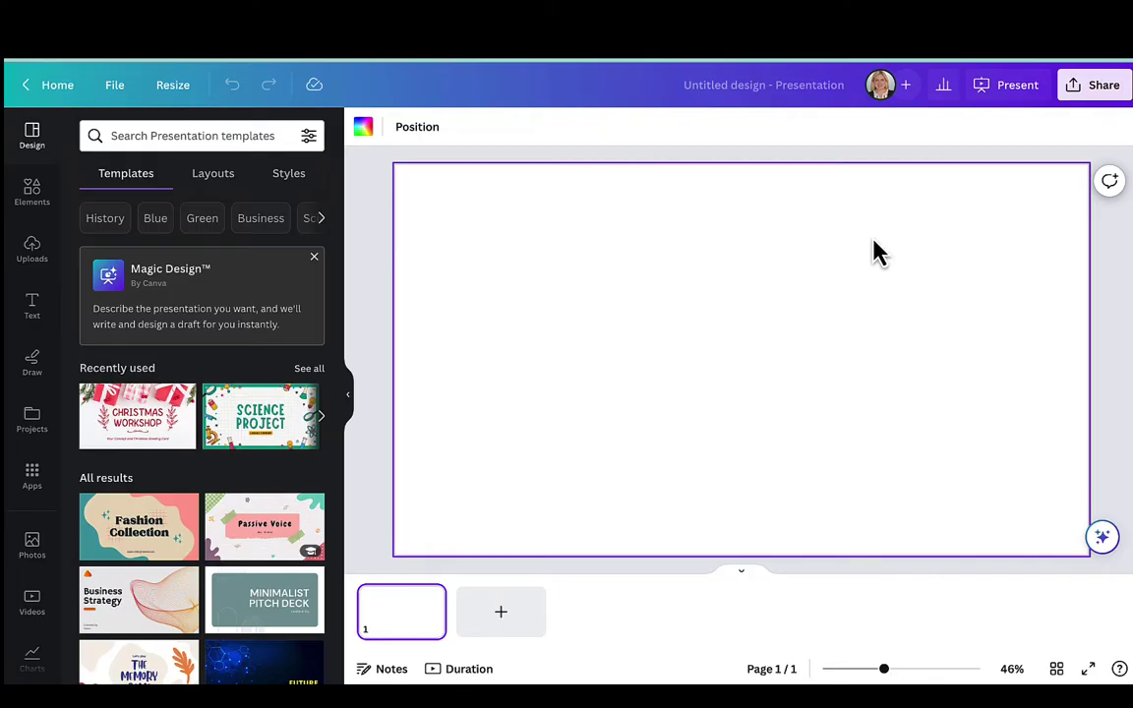
Step: Search templates for 'science' and preview the Modern Science Biomes template's ten pages
{"action": "left_click", "coordinate": [261, 140]}
{"action": "type", "text": "sci"}
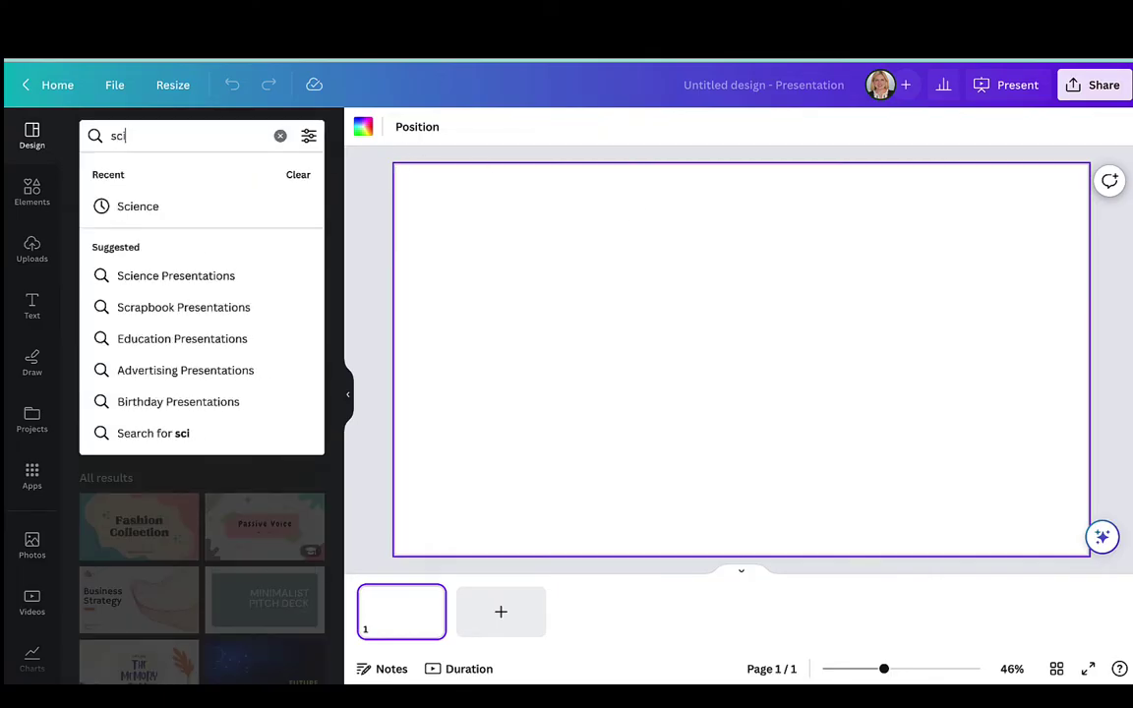
{"action": "type", "text": "ence"}
{"action": "key", "text": "Return"}
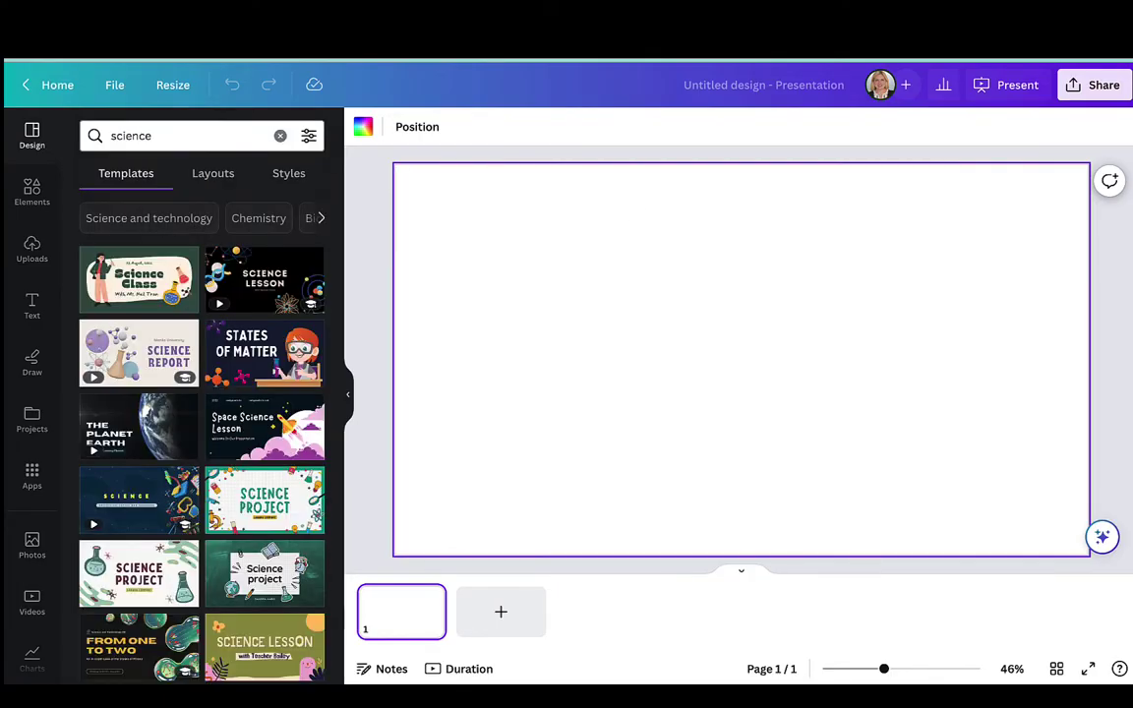
{"action": "scroll", "coordinate": [203, 412], "scroll_direction": "down", "scroll_amount": 4}
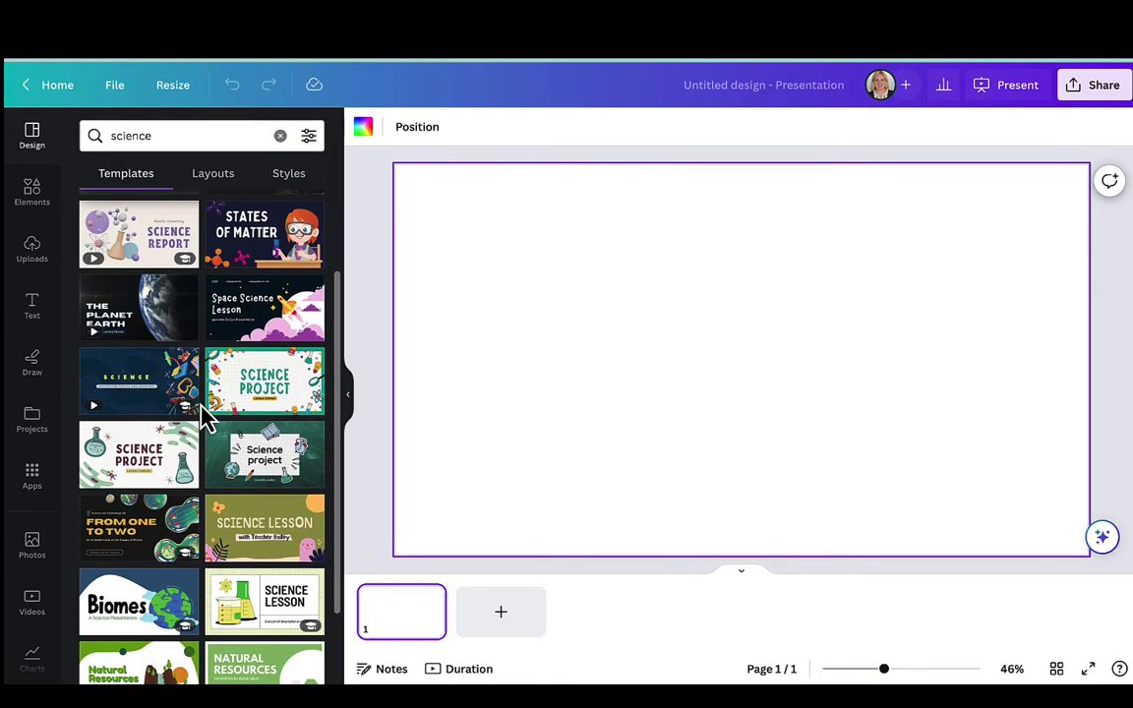
{"action": "scroll", "coordinate": [202, 413], "scroll_direction": "down", "scroll_amount": 1}
{"action": "scroll", "coordinate": [202, 412], "scroll_direction": "down", "scroll_amount": 2}
{"action": "scroll", "coordinate": [203, 412], "scroll_direction": "down", "scroll_amount": 1}
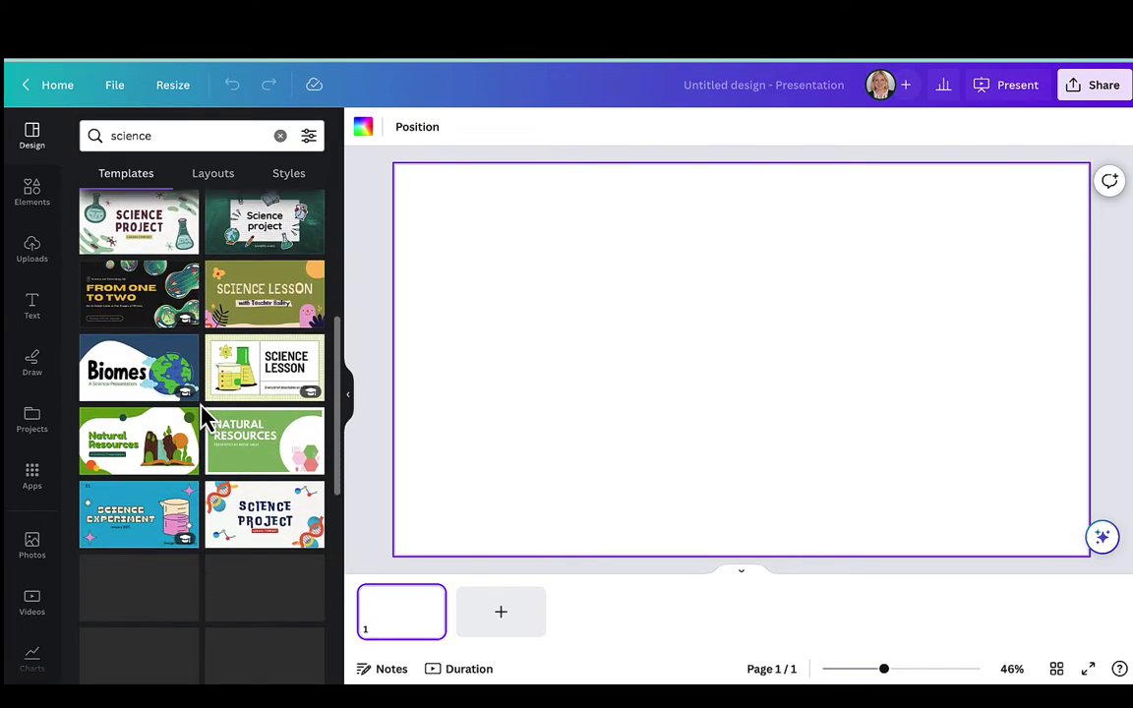
{"action": "left_click", "coordinate": [147, 369]}
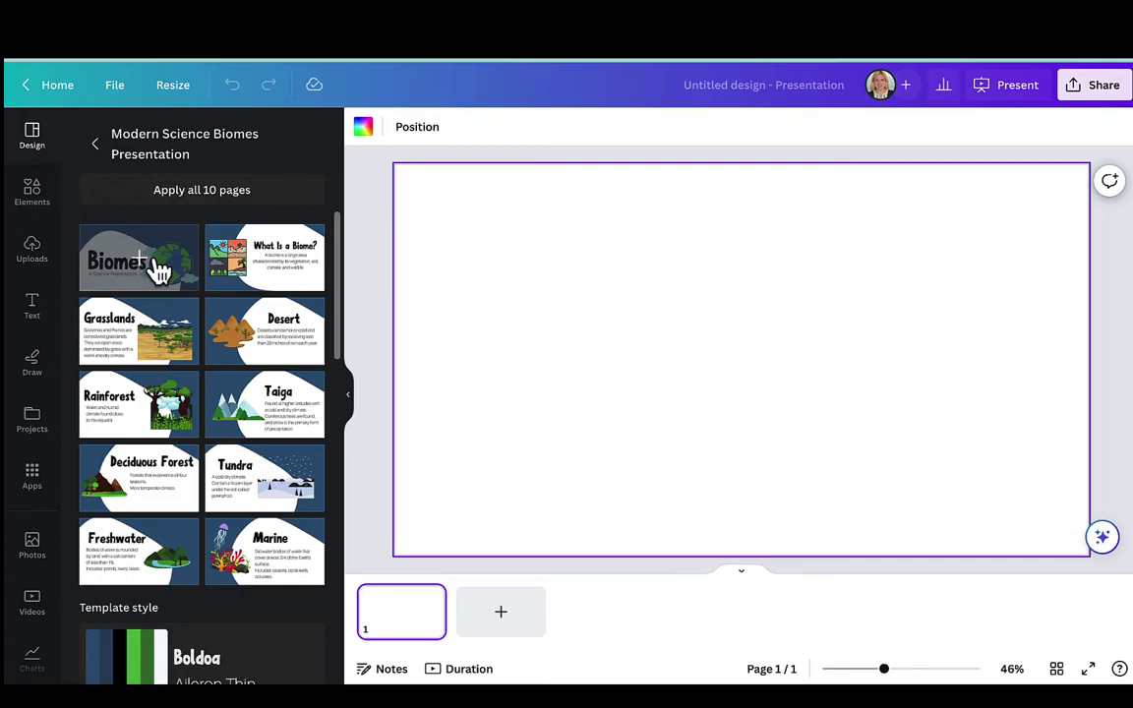
Step: Apply all 10 Biomes pages and browse font and colour options for the title group
{"action": "left_click", "coordinate": [224, 201]}
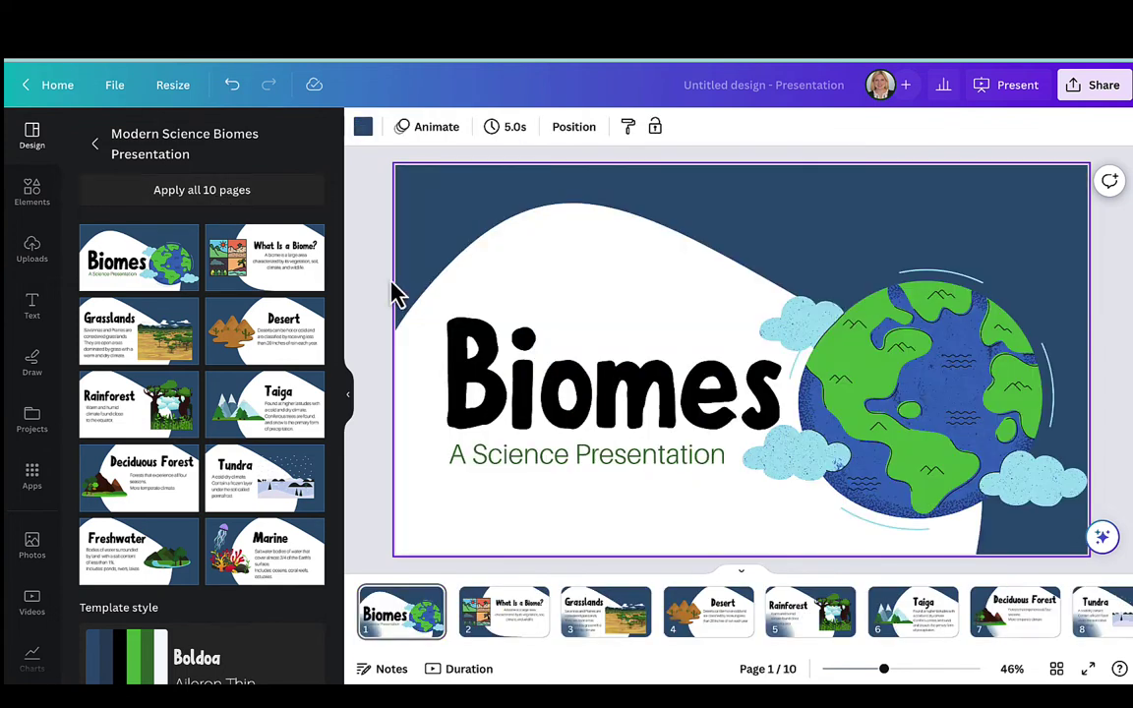
{"action": "left_click", "coordinate": [518, 396]}
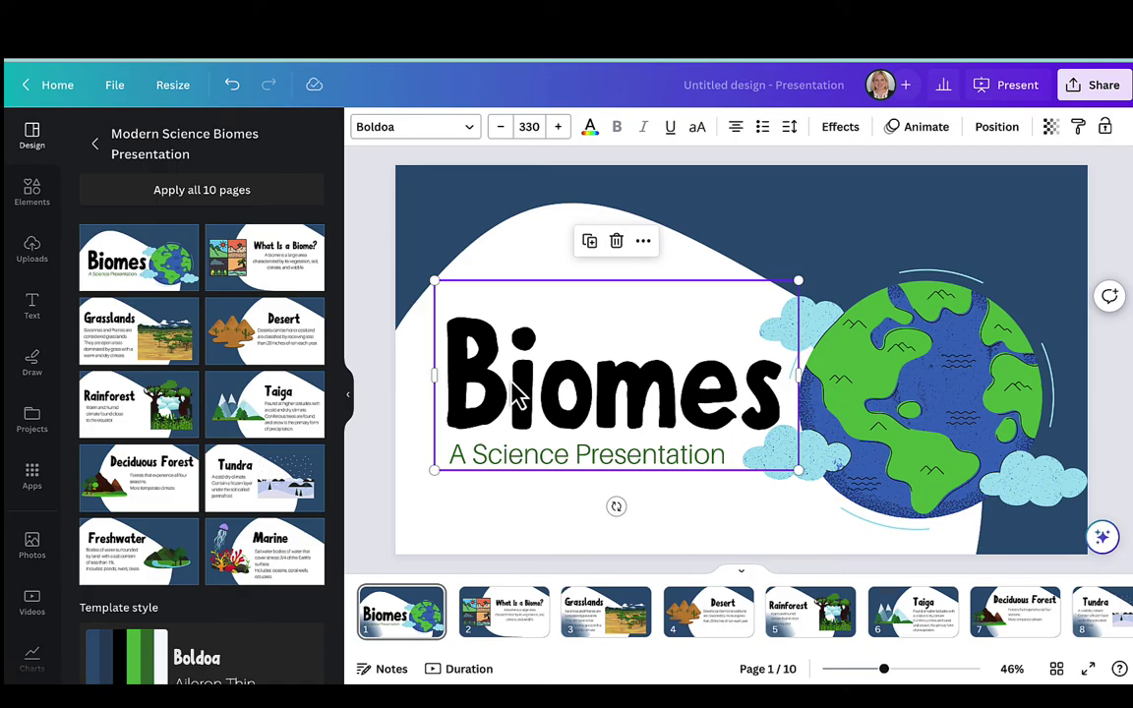
{"action": "left_click", "coordinate": [462, 134]}
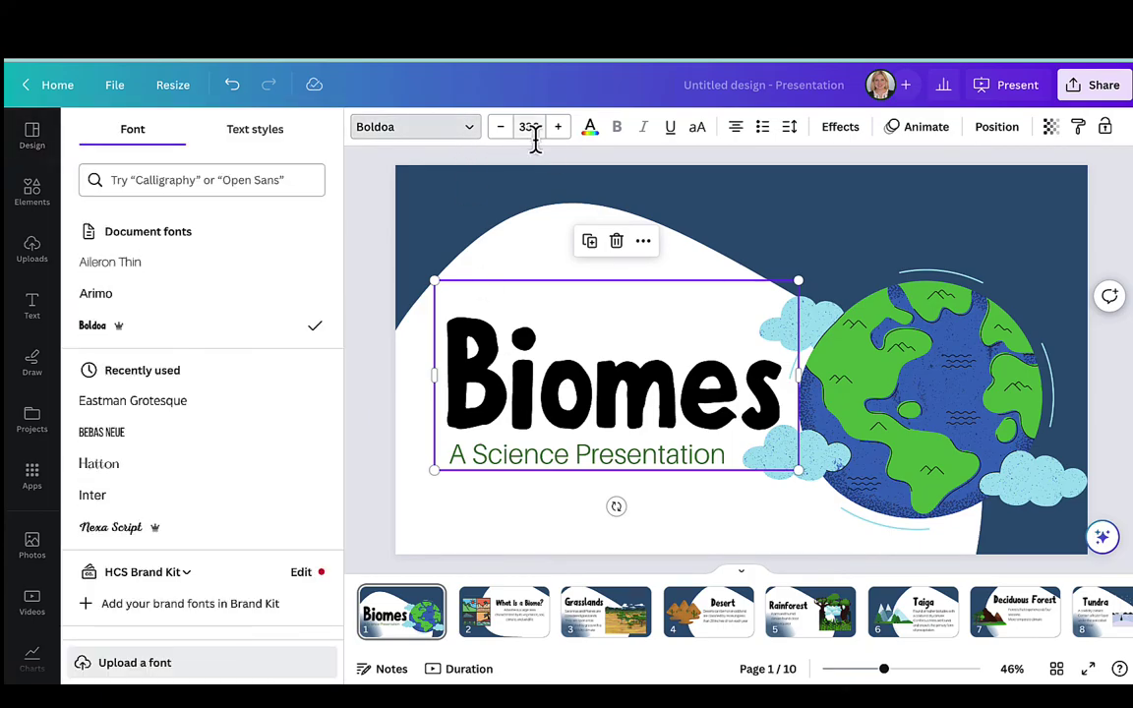
{"action": "left_click", "coordinate": [595, 138]}
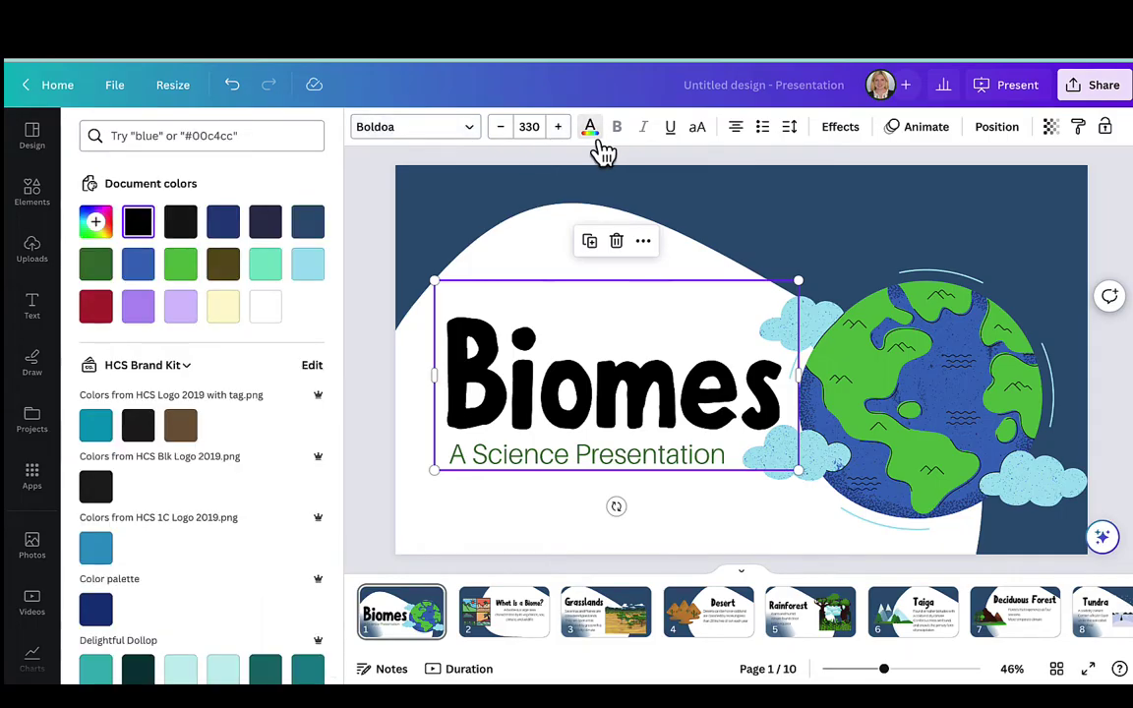
Step: Replace the title slide's 'A Science Presentation' subtitle with the author's byline
{"action": "left_click", "coordinate": [557, 462]}
{"action": "double_click", "coordinate": [555, 458]}
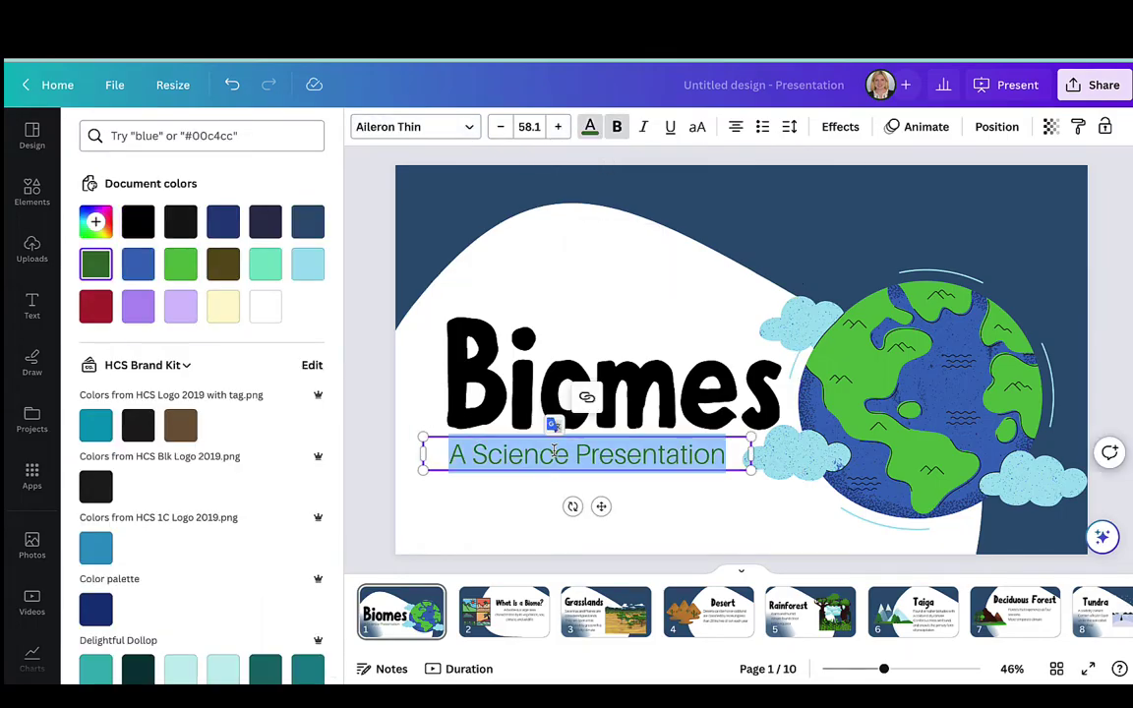
{"action": "type", "text": "By"}
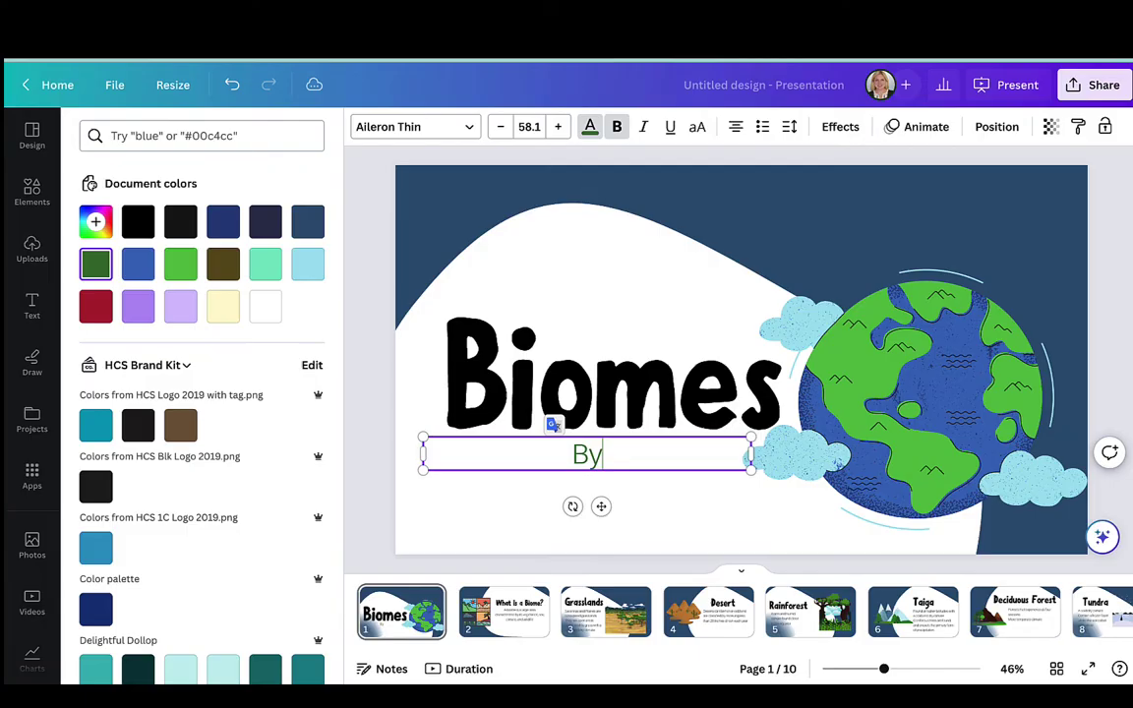
{"action": "type", "text": " Mrs. House"}
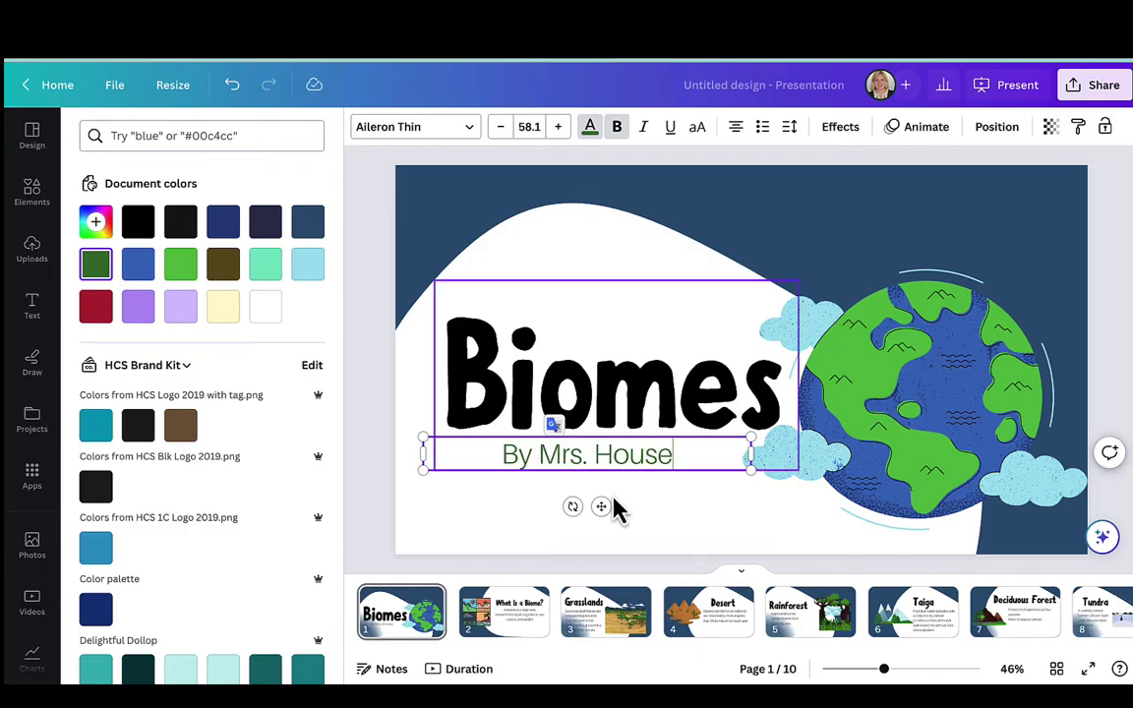
{"action": "left_click", "coordinate": [649, 543]}
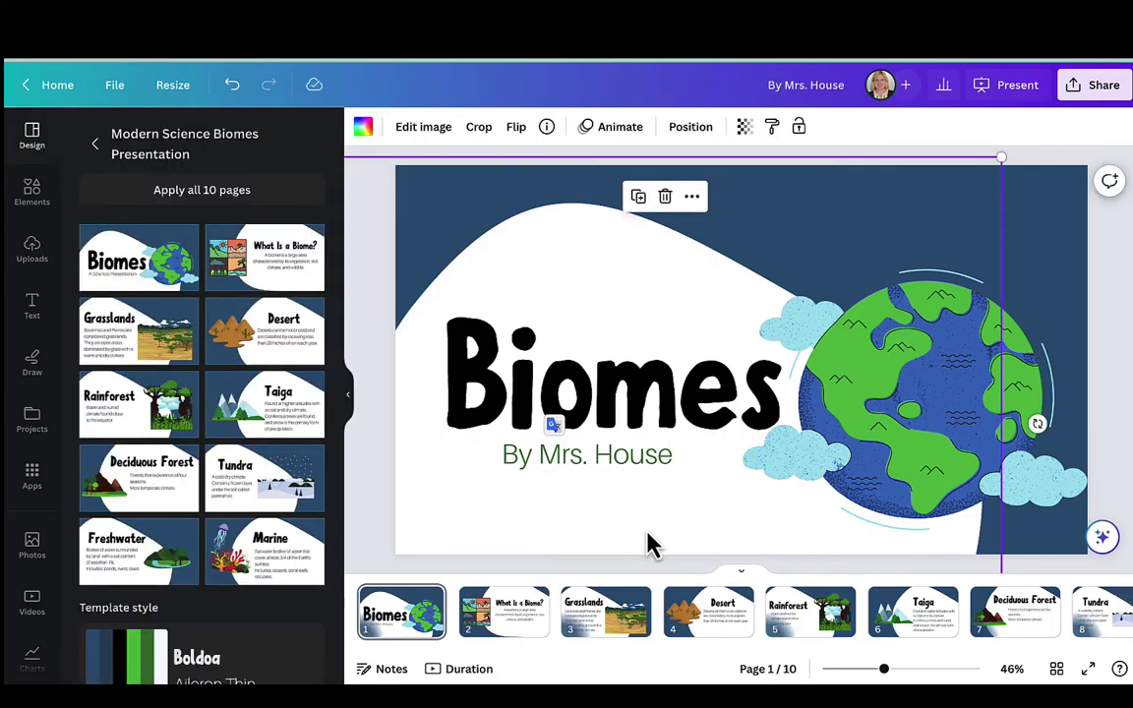
Step: Delete the four-panel biome illustration from the What Is a Biome? slide
{"action": "left_click", "coordinate": [500, 622]}
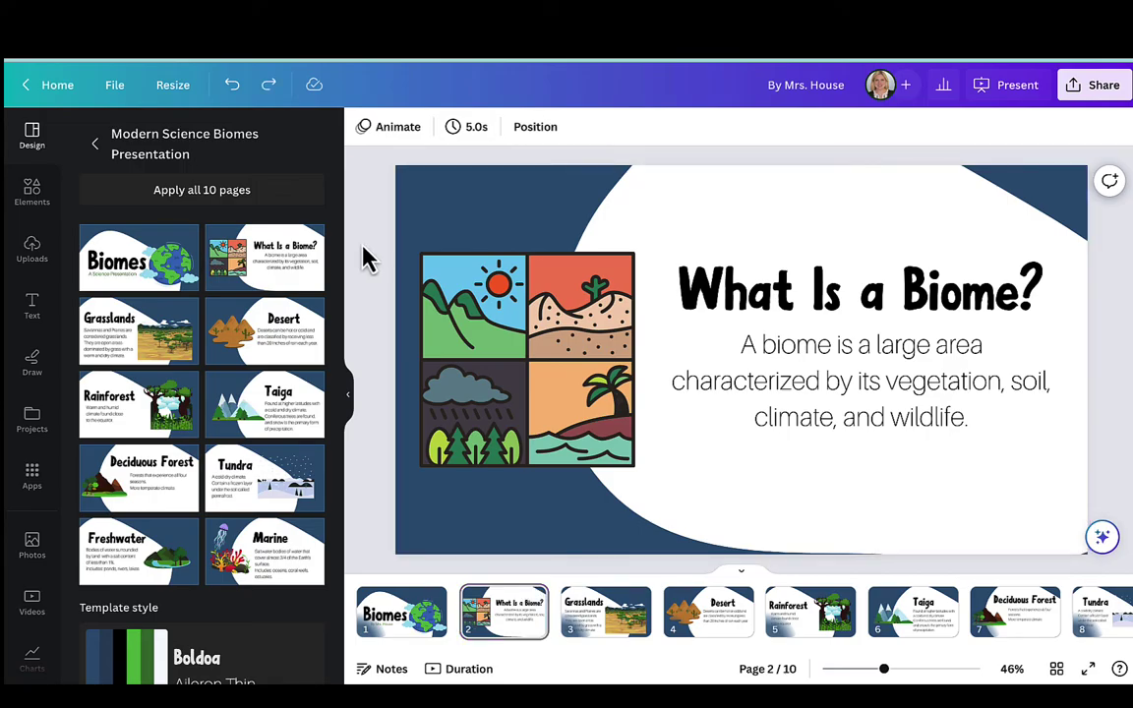
{"action": "left_click", "coordinate": [464, 334]}
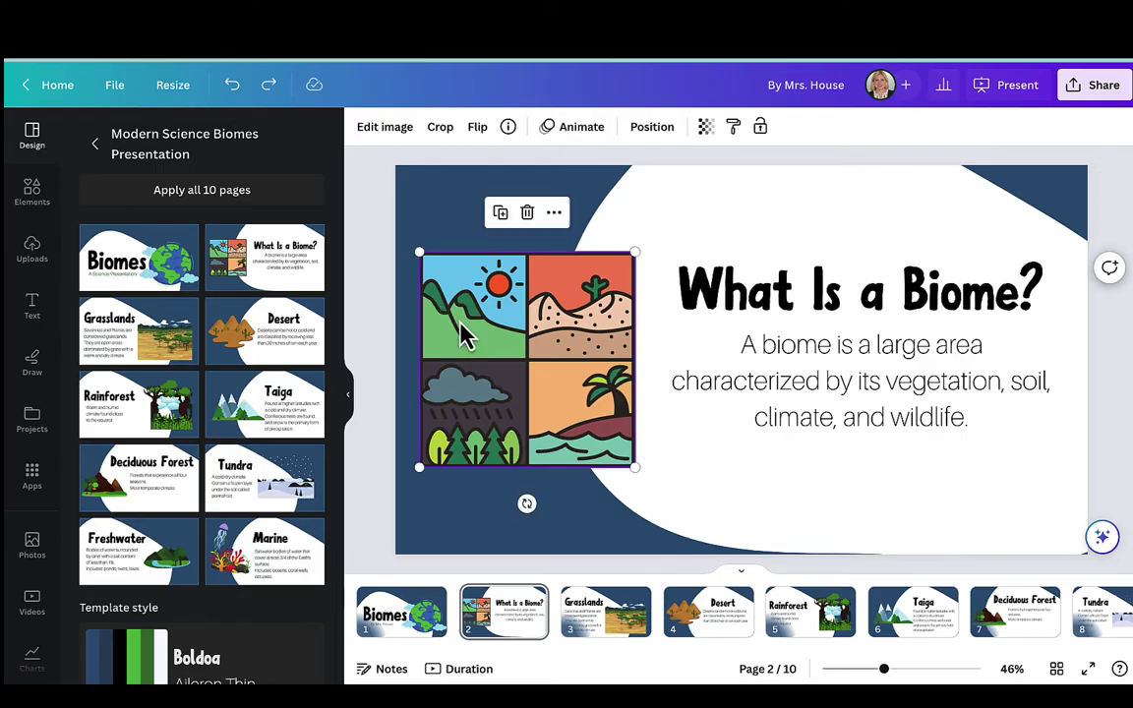
{"action": "left_click", "coordinate": [527, 212]}
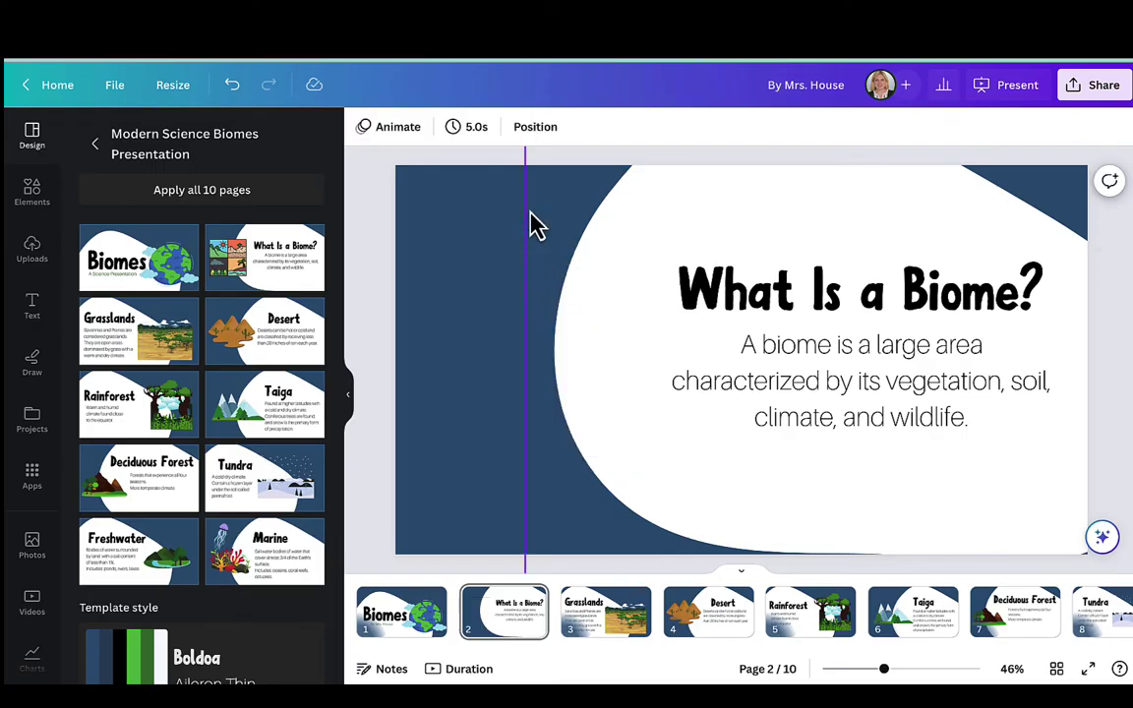
{"action": "left_click", "coordinate": [32, 190]}
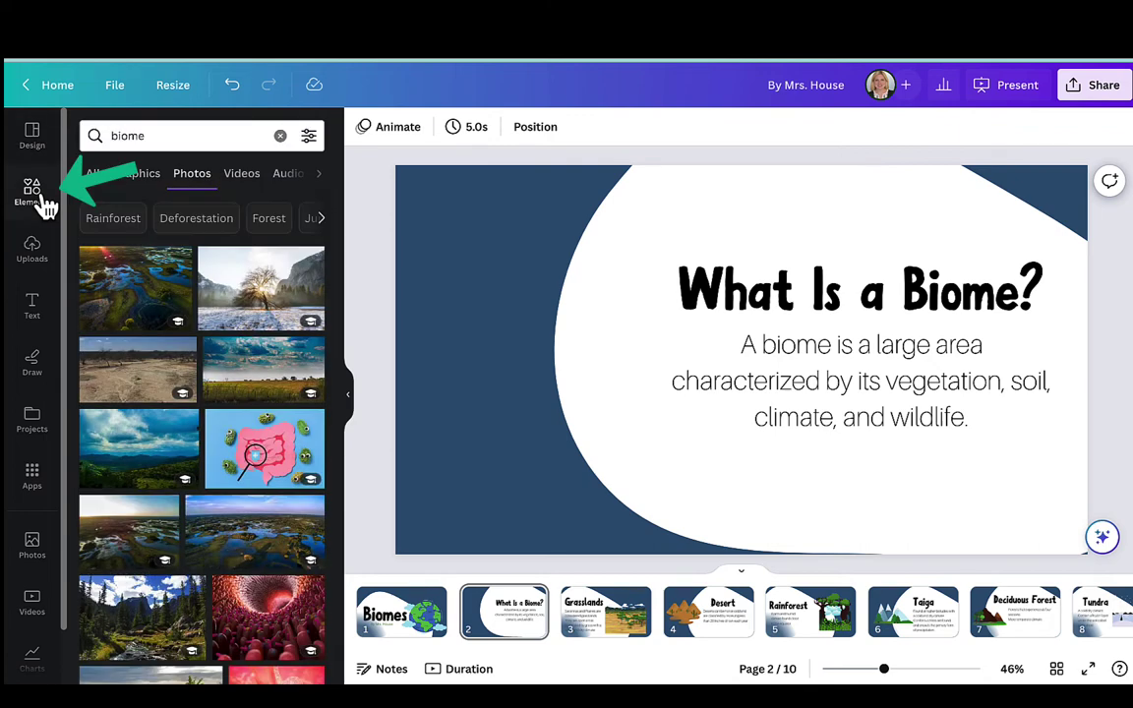
Step: Add a landscape 'photo placeholder' frame to the left side of the What Is a Biome? slide
{"action": "left_click", "coordinate": [44, 203]}
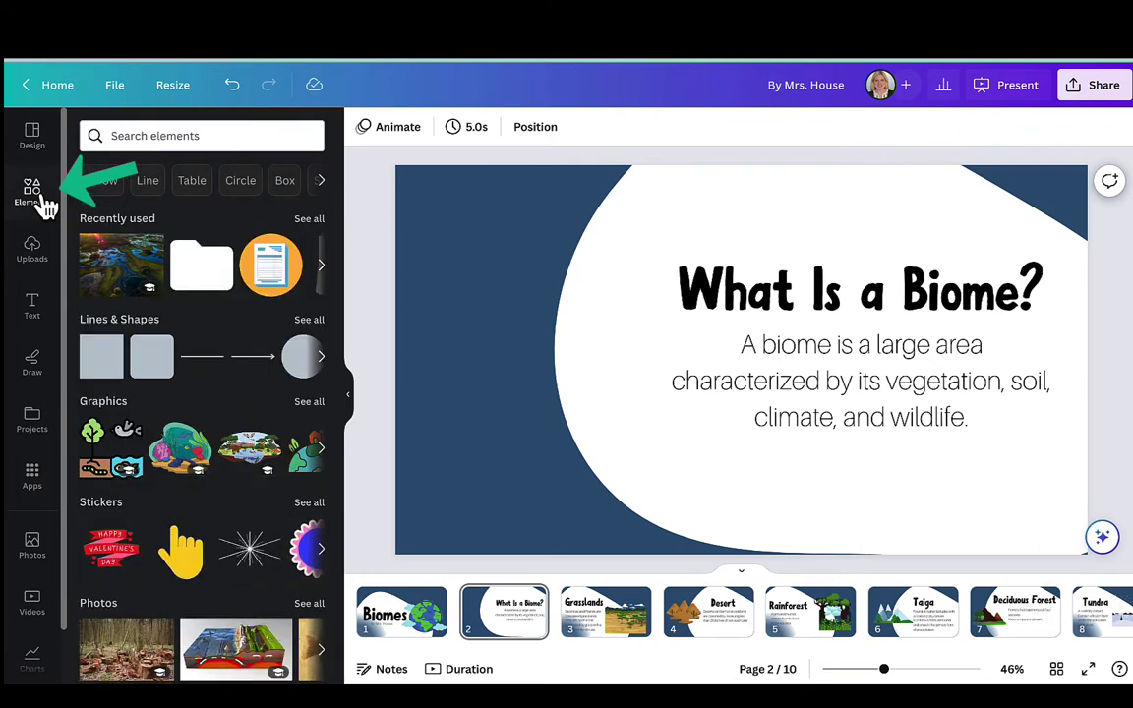
{"action": "left_click", "coordinate": [208, 135]}
{"action": "type", "text": "photo"}
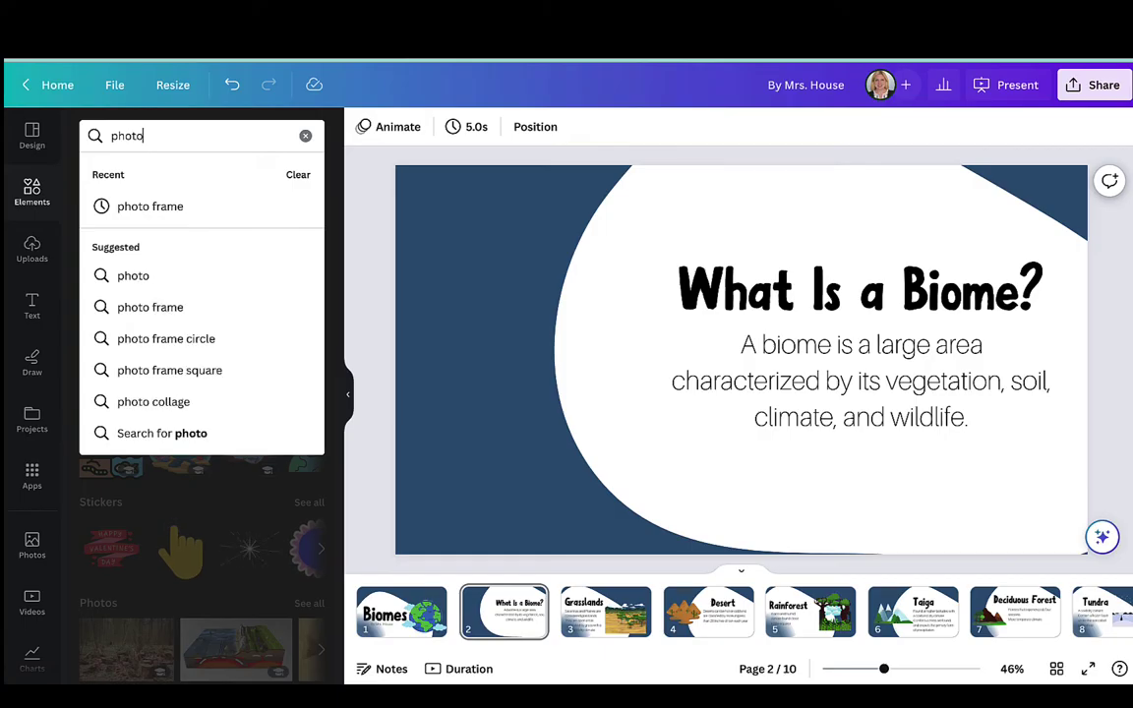
{"action": "type", "text": " place"}
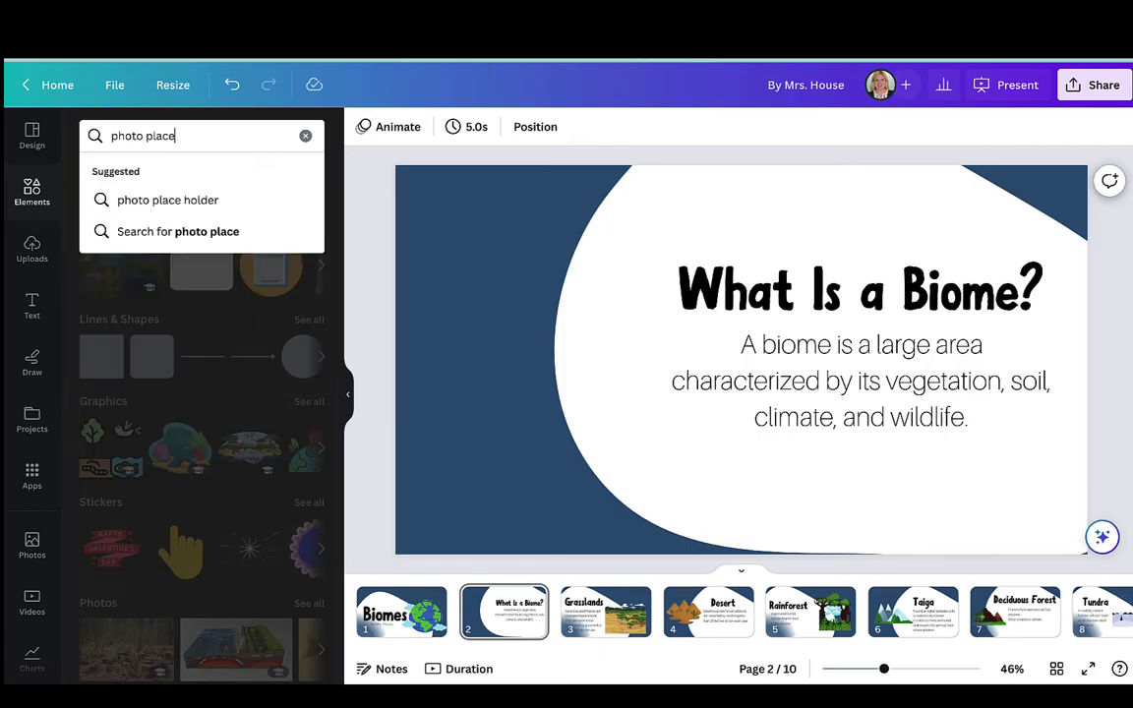
{"action": "type", "text": "holder"}
{"action": "key", "text": "Return"}
{"action": "scroll", "coordinate": [185, 448], "scroll_direction": "down", "scroll_amount": 2}
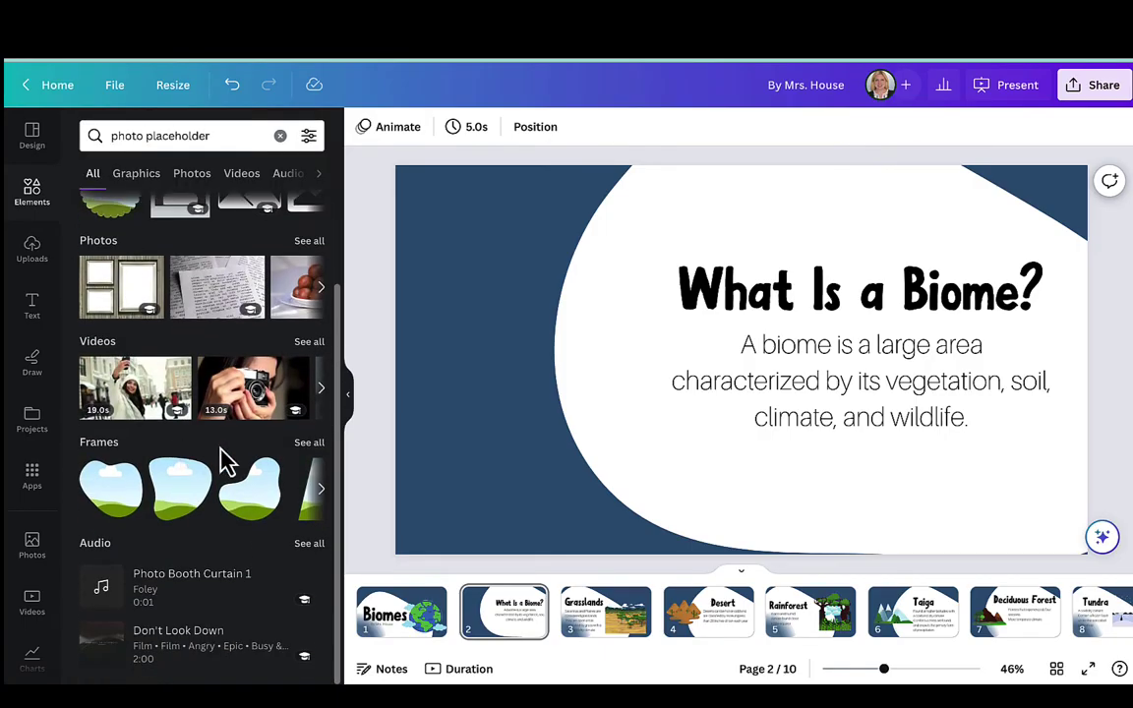
{"action": "left_click", "coordinate": [309, 444]}
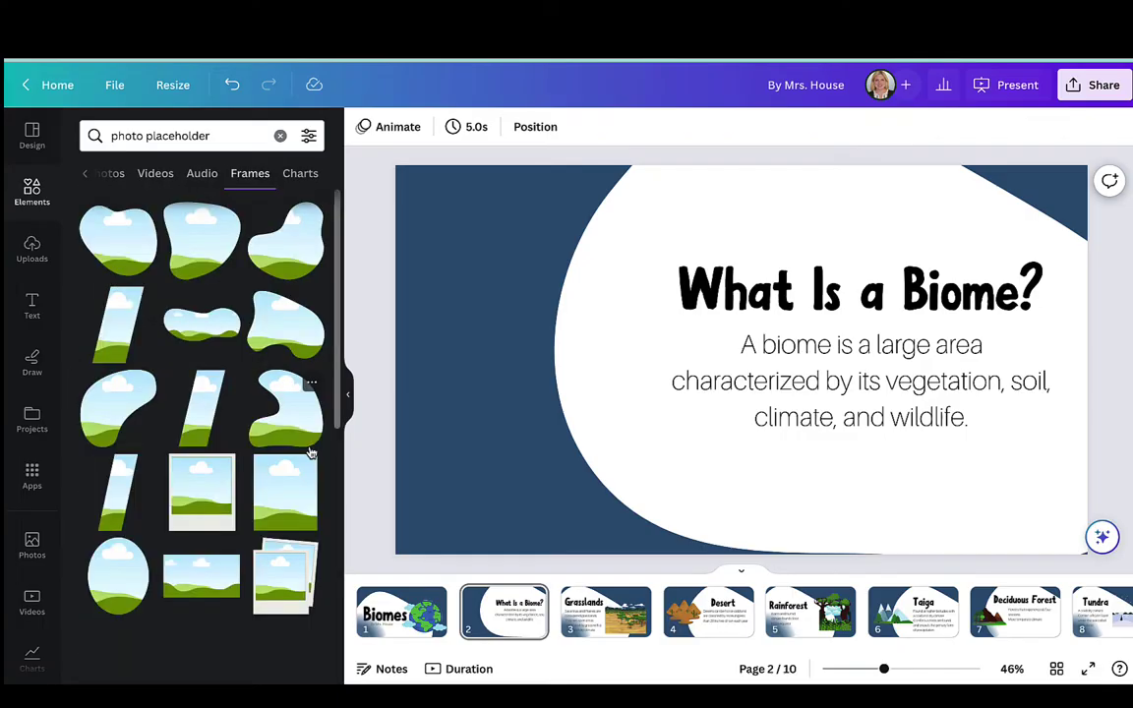
{"action": "scroll", "coordinate": [264, 517], "scroll_direction": "down", "scroll_amount": 2}
{"action": "scroll", "coordinate": [268, 517], "scroll_direction": "down", "scroll_amount": 1}
{"action": "scroll", "coordinate": [264, 504], "scroll_direction": "down", "scroll_amount": 1}
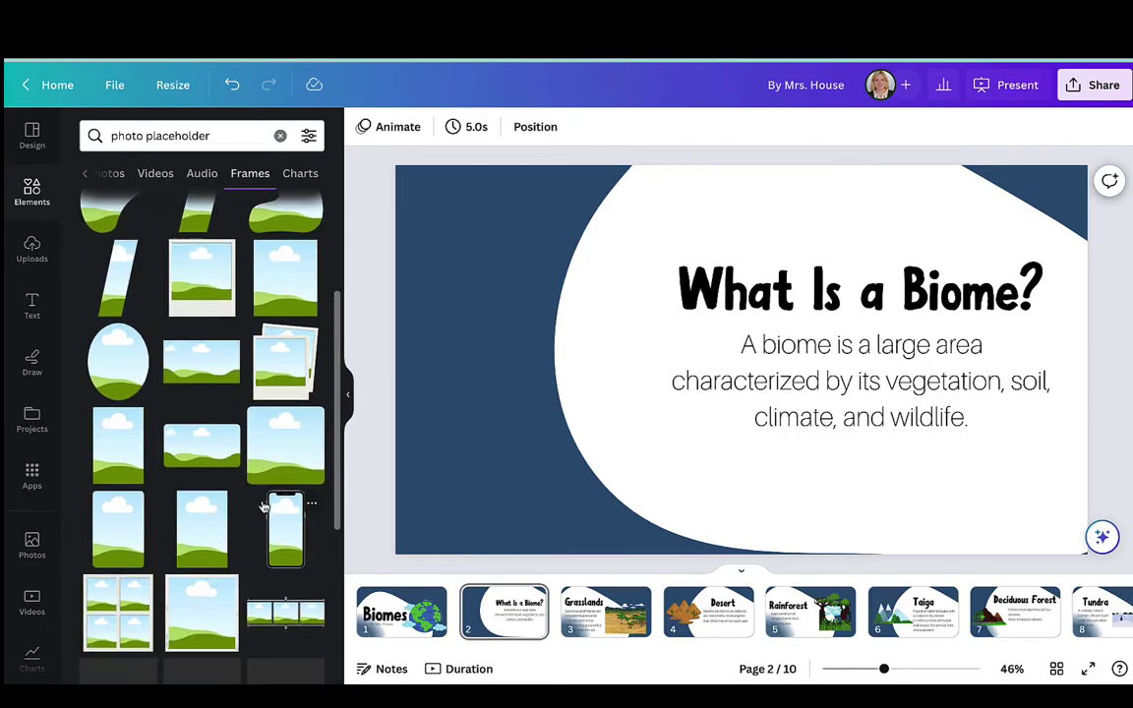
{"action": "scroll", "coordinate": [263, 504], "scroll_direction": "down", "scroll_amount": 1}
{"action": "scroll", "coordinate": [264, 506], "scroll_direction": "down", "scroll_amount": 1}
{"action": "scroll", "coordinate": [262, 505], "scroll_direction": "down", "scroll_amount": 1}
{"action": "scroll", "coordinate": [261, 505], "scroll_direction": "down", "scroll_amount": 1}
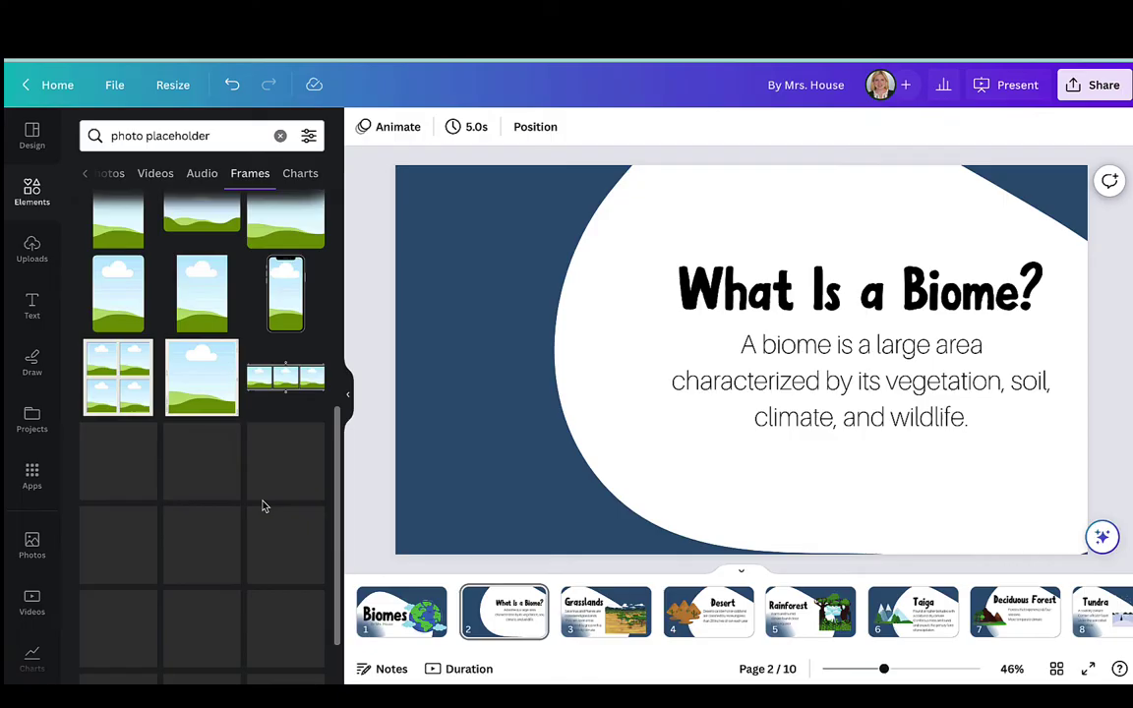
{"action": "left_click", "coordinate": [212, 399]}
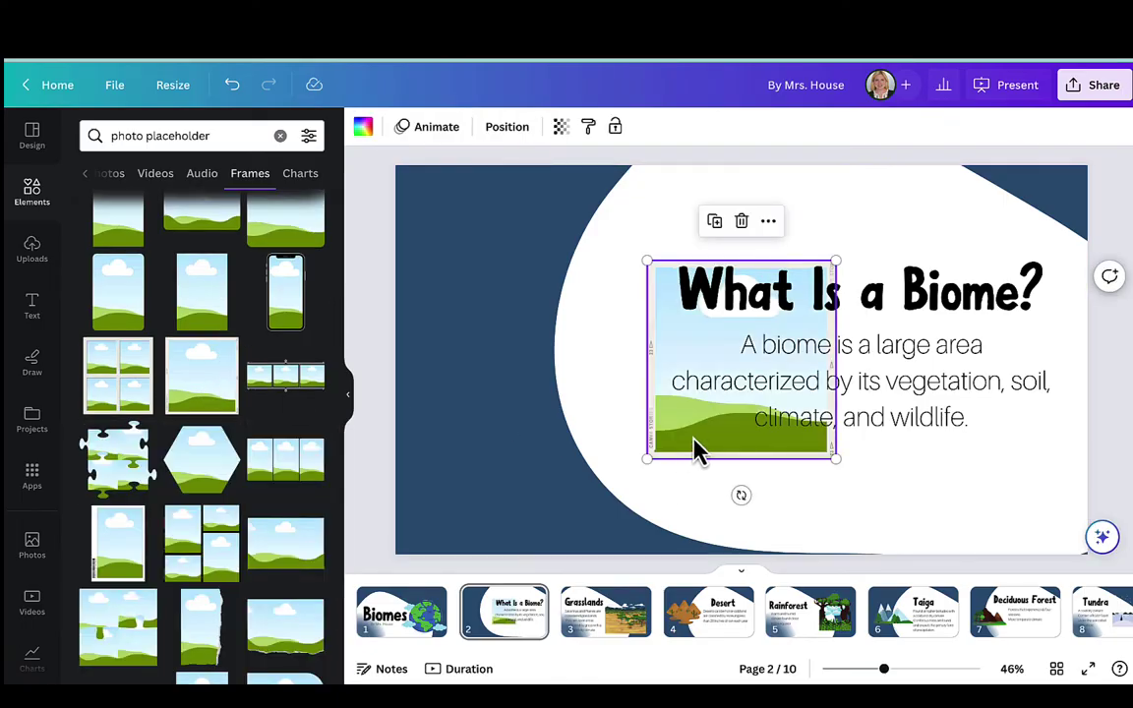
{"action": "left_click_drag", "start_coordinate": [693, 449], "coordinate": [463, 424]}
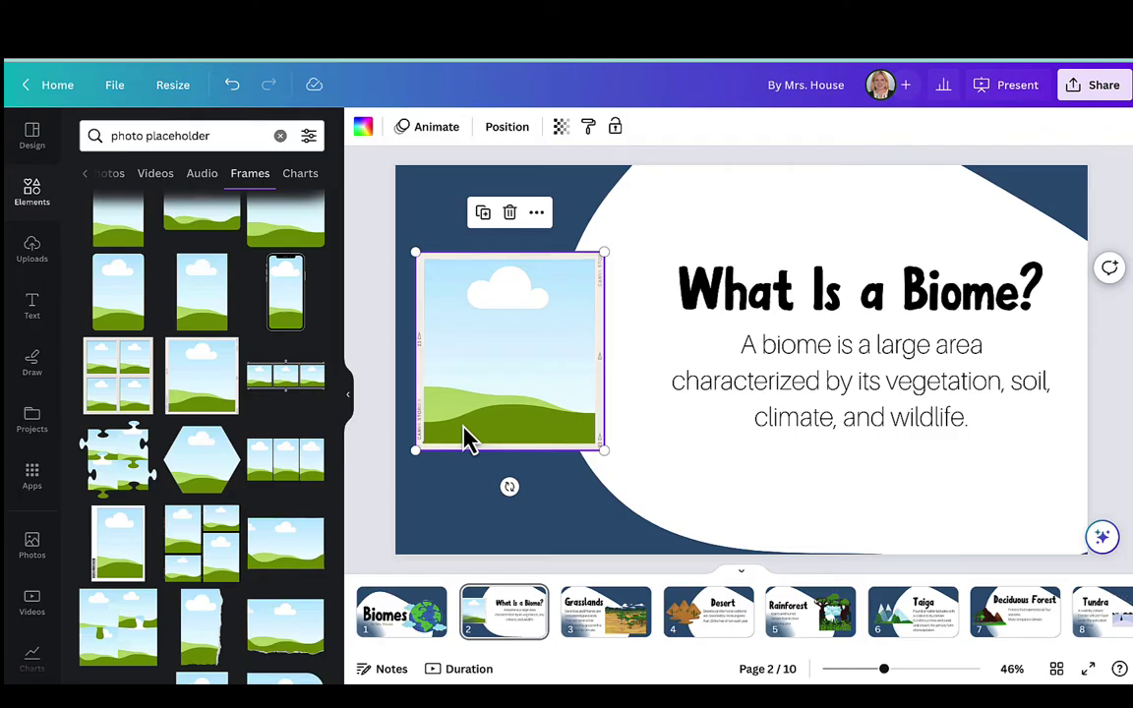
Step: Fill the slide 2 frame with the aerial river photo from the 'biome' Photos results
{"action": "left_click", "coordinate": [31, 192]}
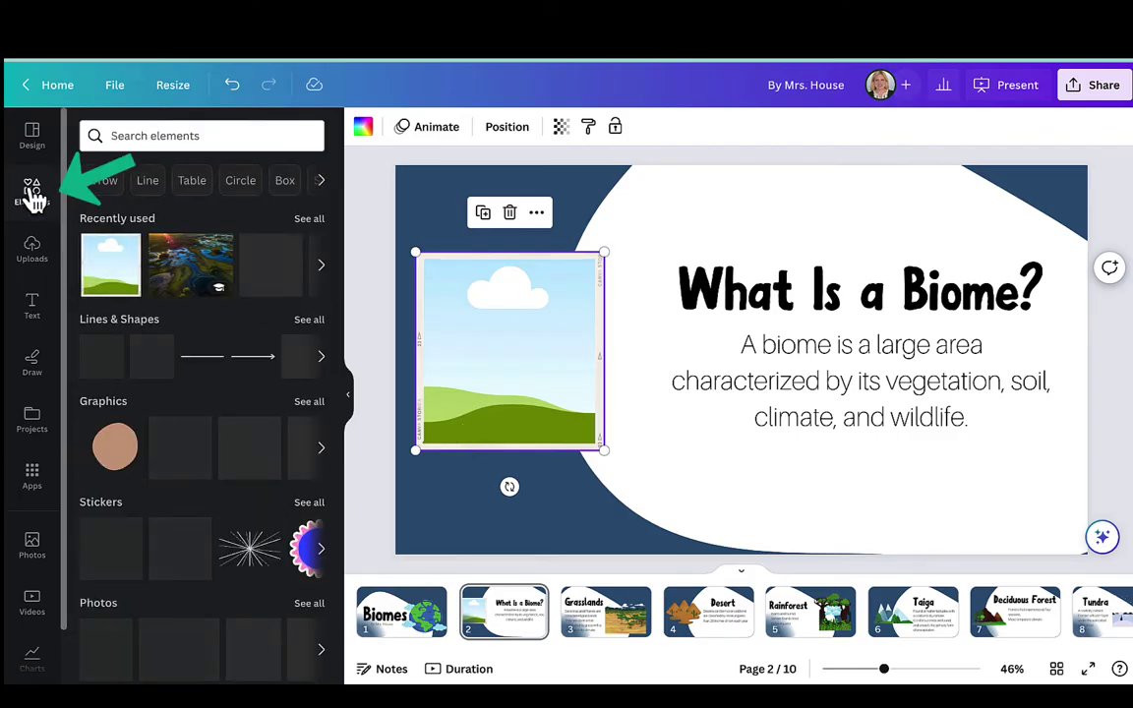
{"action": "left_click", "coordinate": [156, 136]}
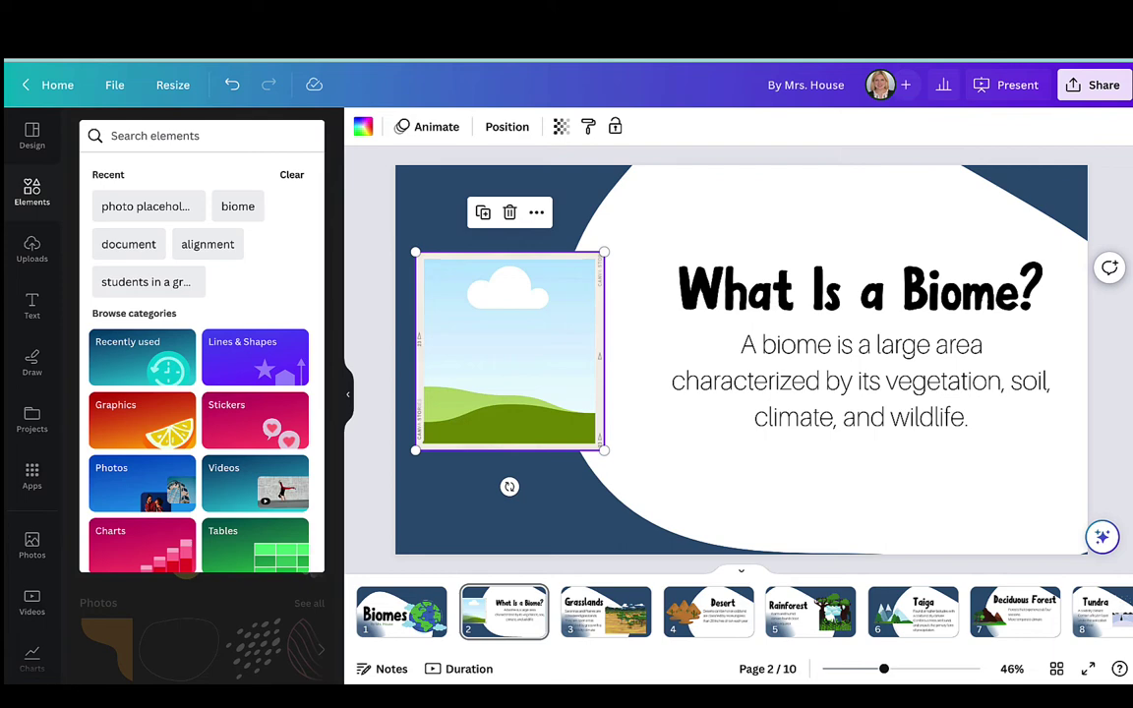
{"action": "type", "text": "biome"}
{"action": "key", "text": "Return"}
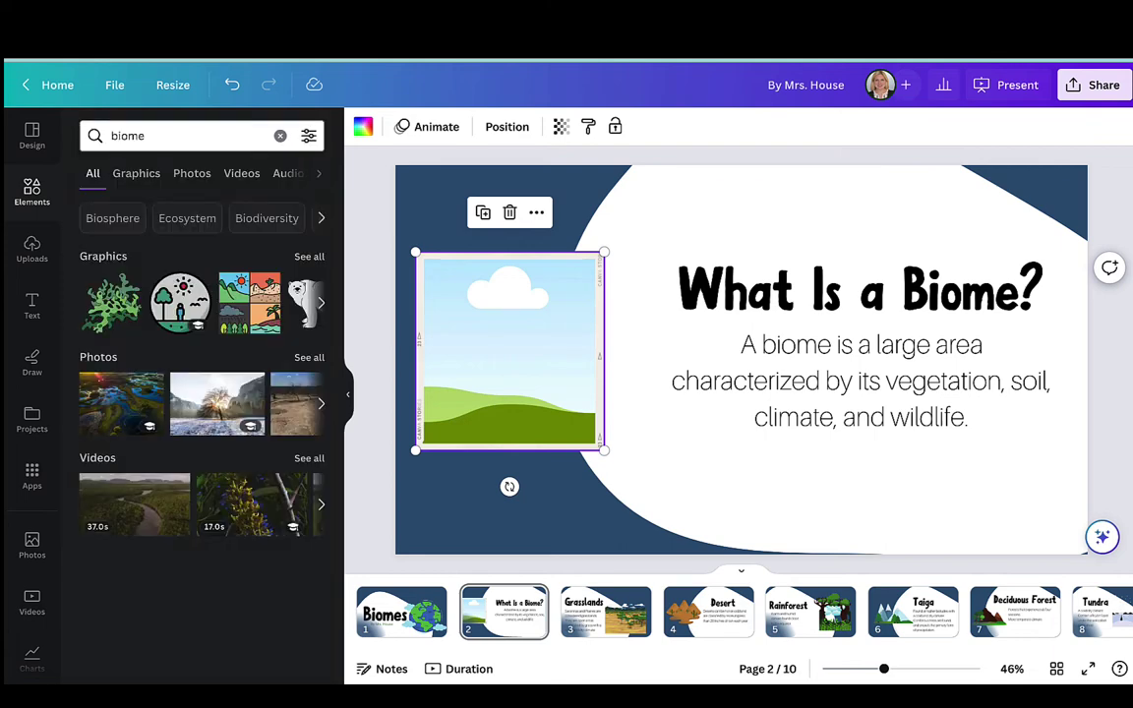
{"action": "key", "text": "Tab"}
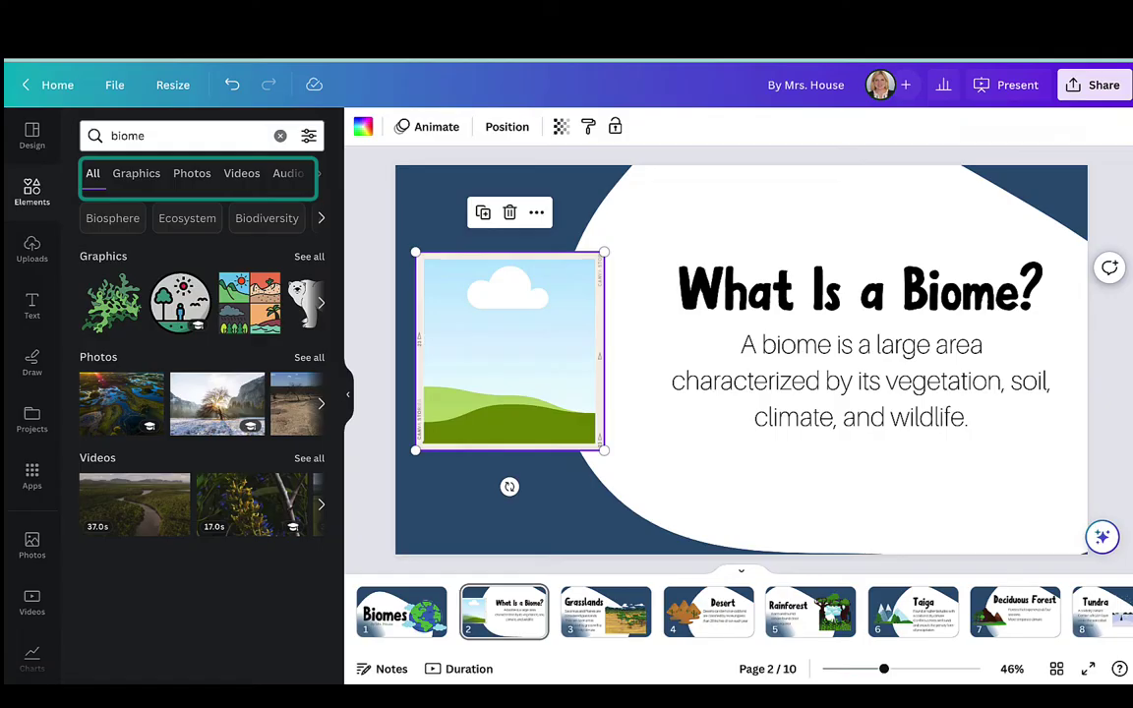
{"action": "left_click", "coordinate": [193, 177]}
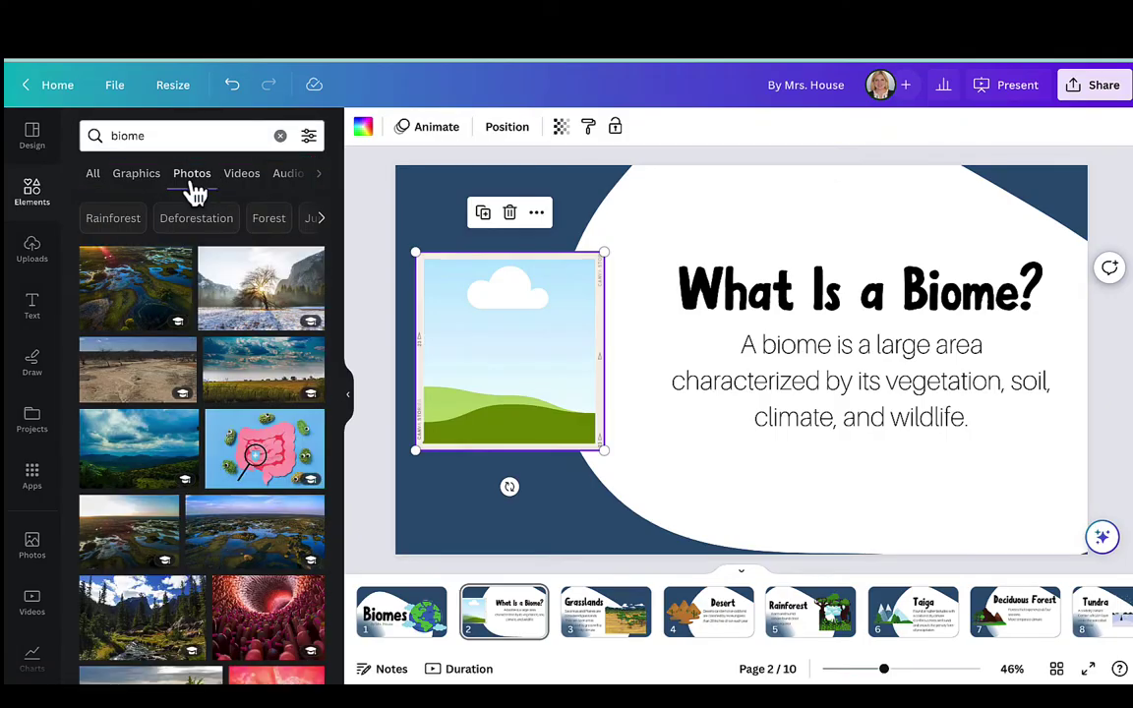
{"action": "mouse_move", "coordinate": [123, 264]}
{"action": "left_mouse_down"}
{"action": "mouse_move", "coordinate": [399, 319]}
{"action": "mouse_move", "coordinate": [480, 307]}
{"action": "left_mouse_up"}
{"action": "left_click", "coordinate": [575, 536]}
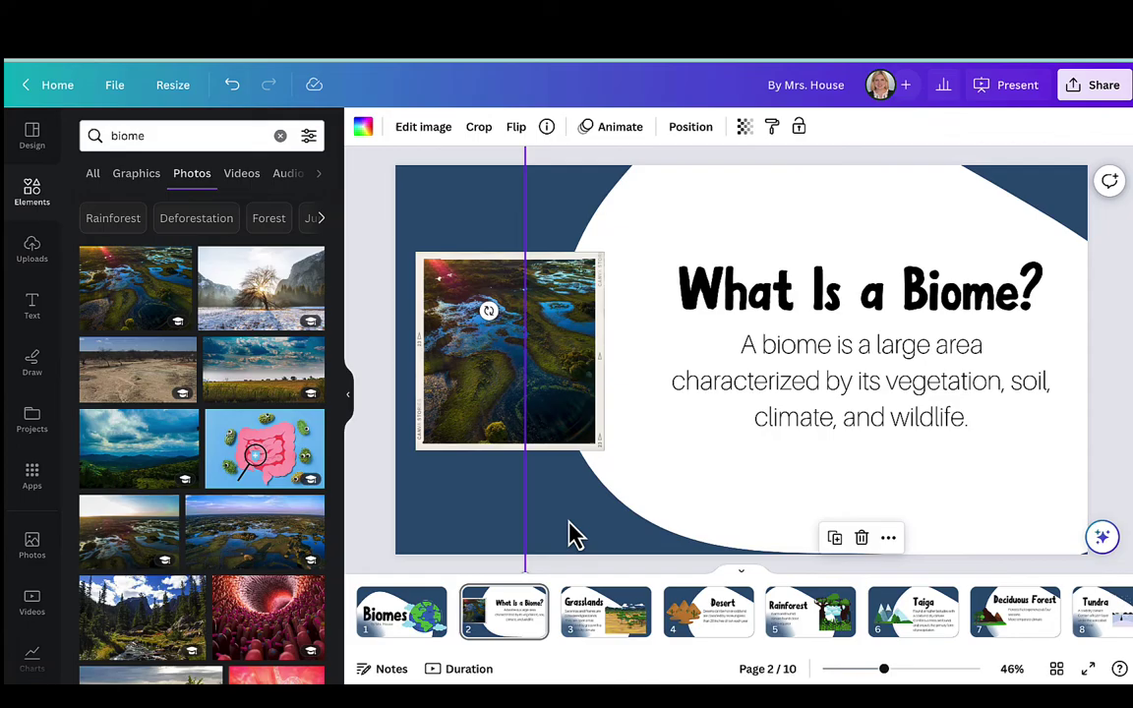
Step: Delete the savanna illustration from the Grasslands slide
{"action": "left_click", "coordinate": [610, 634]}
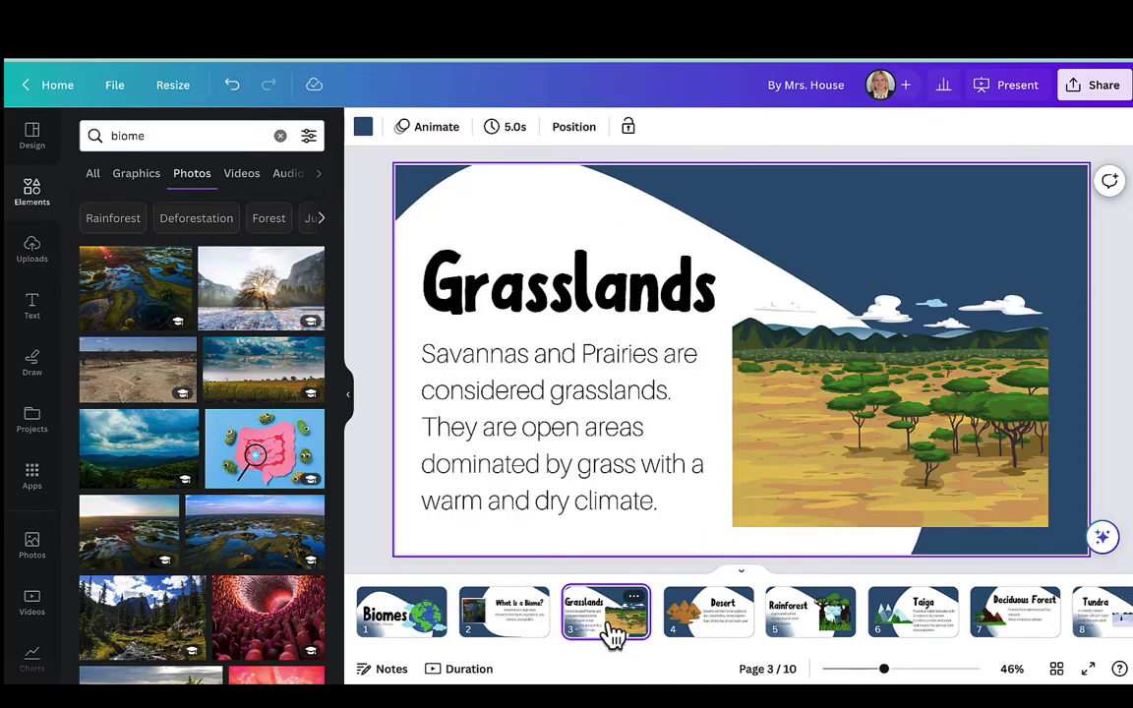
{"action": "left_click", "coordinate": [853, 500]}
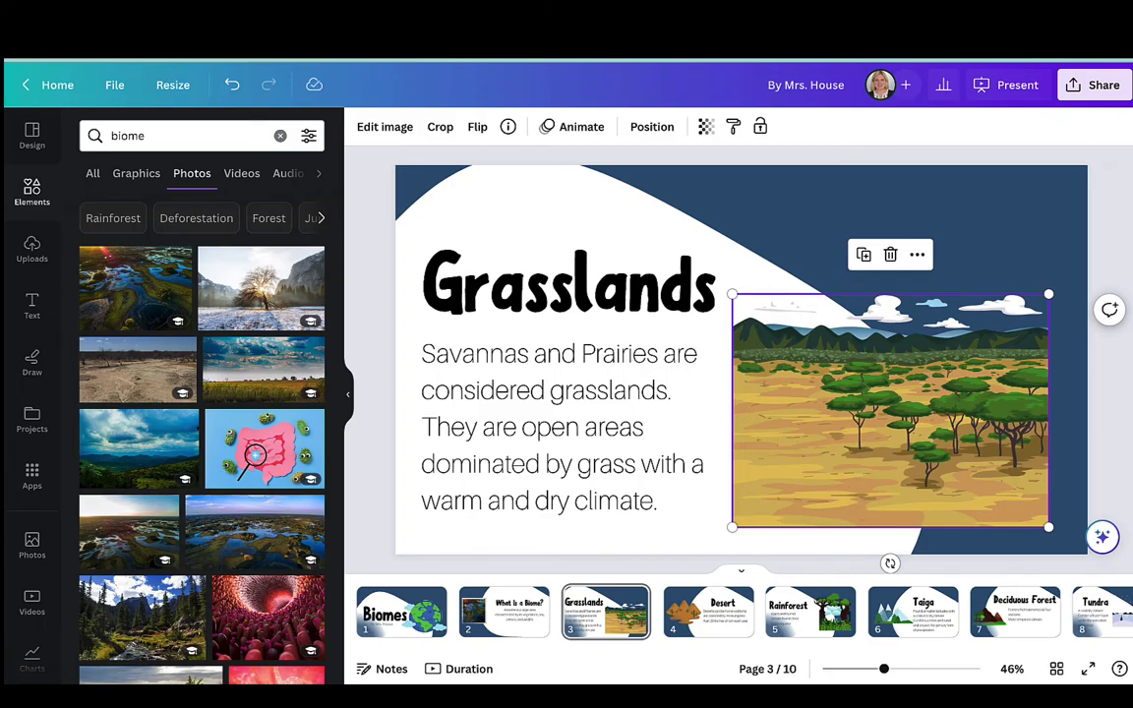
{"action": "key", "text": "Delete"}
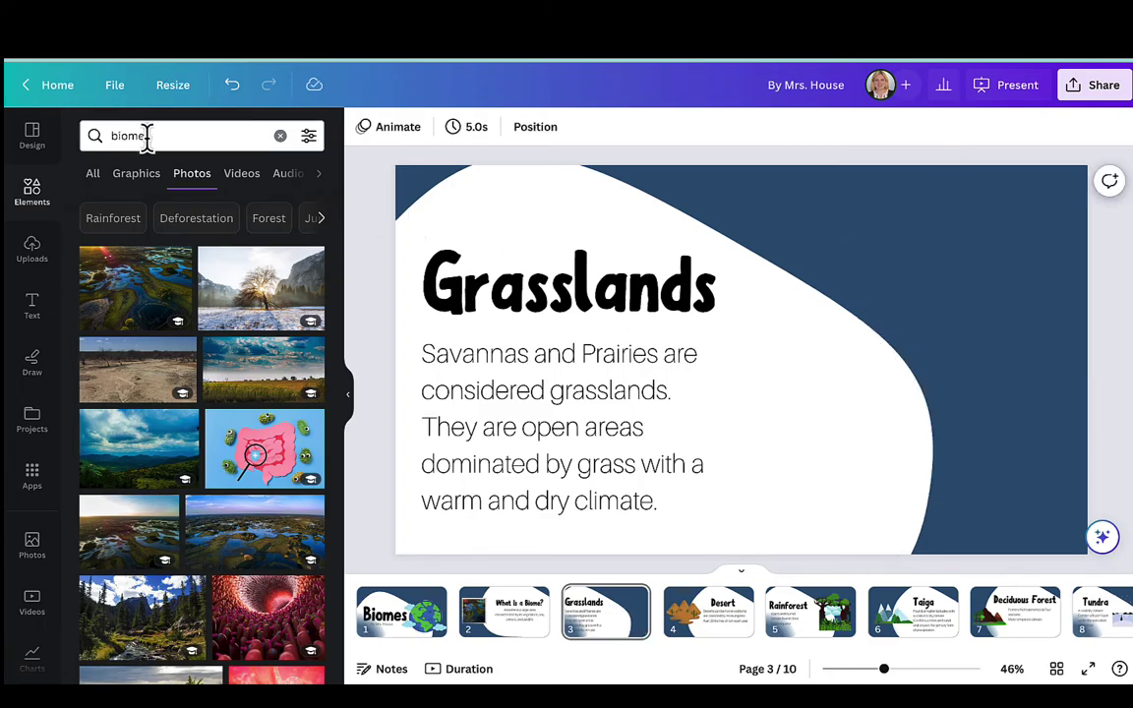
Step: Add a square 'photo placeholder' frame to the slide's right side and enlarge it
{"action": "double_click", "coordinate": [147, 137]}
{"action": "key", "text": "BackSpace"}
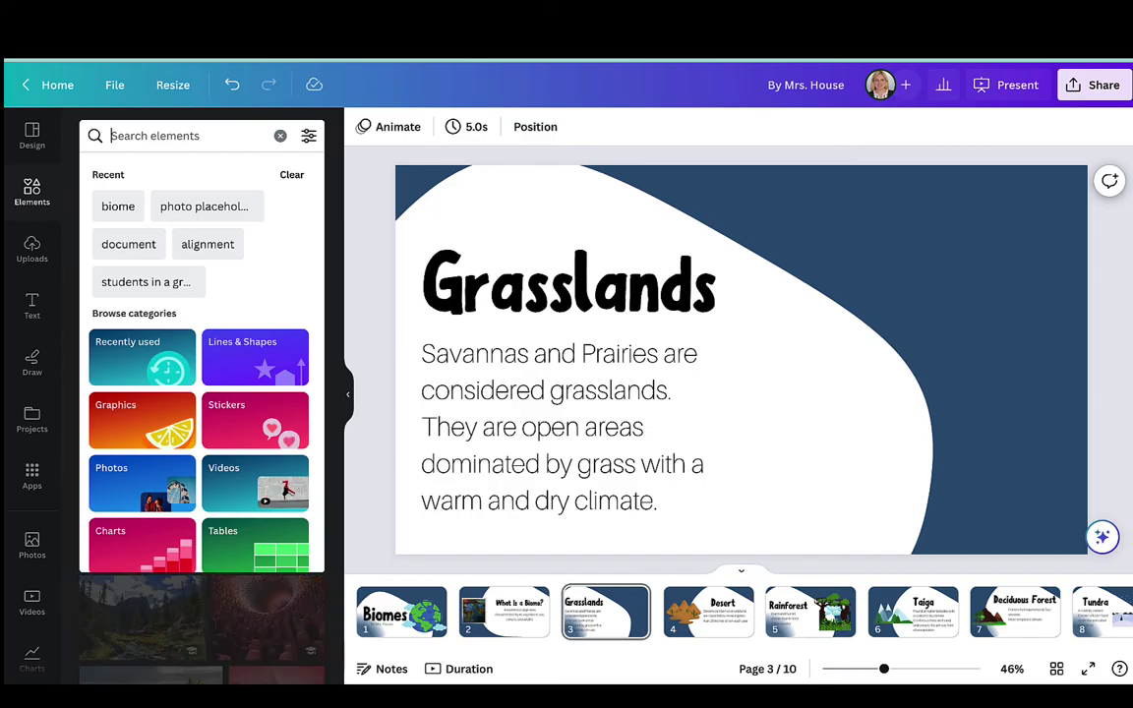
{"action": "type", "text": "photo place"}
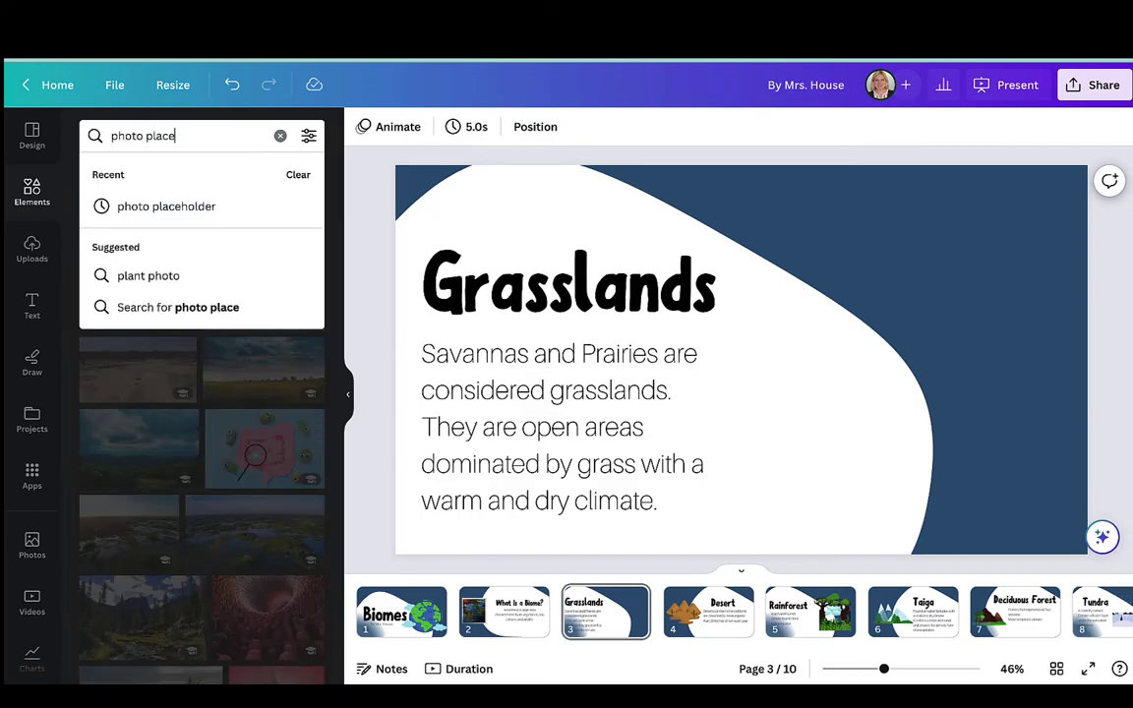
{"action": "type", "text": "holder"}
{"action": "key", "text": "Return"}
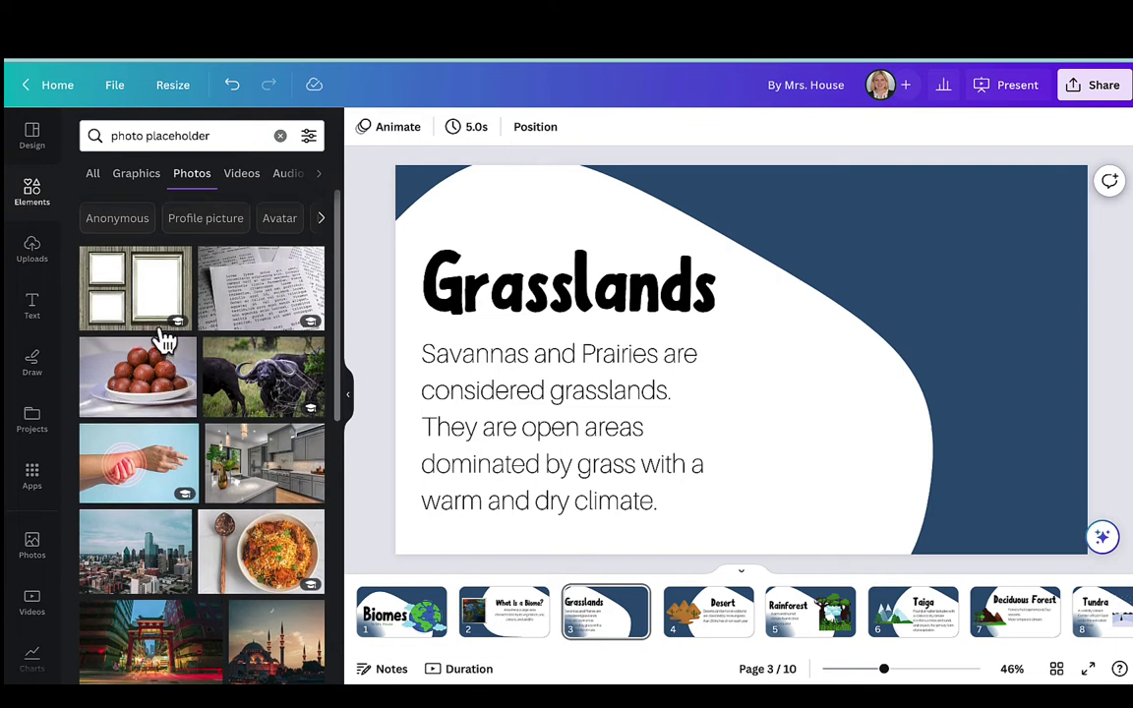
{"action": "left_click", "coordinate": [92, 173]}
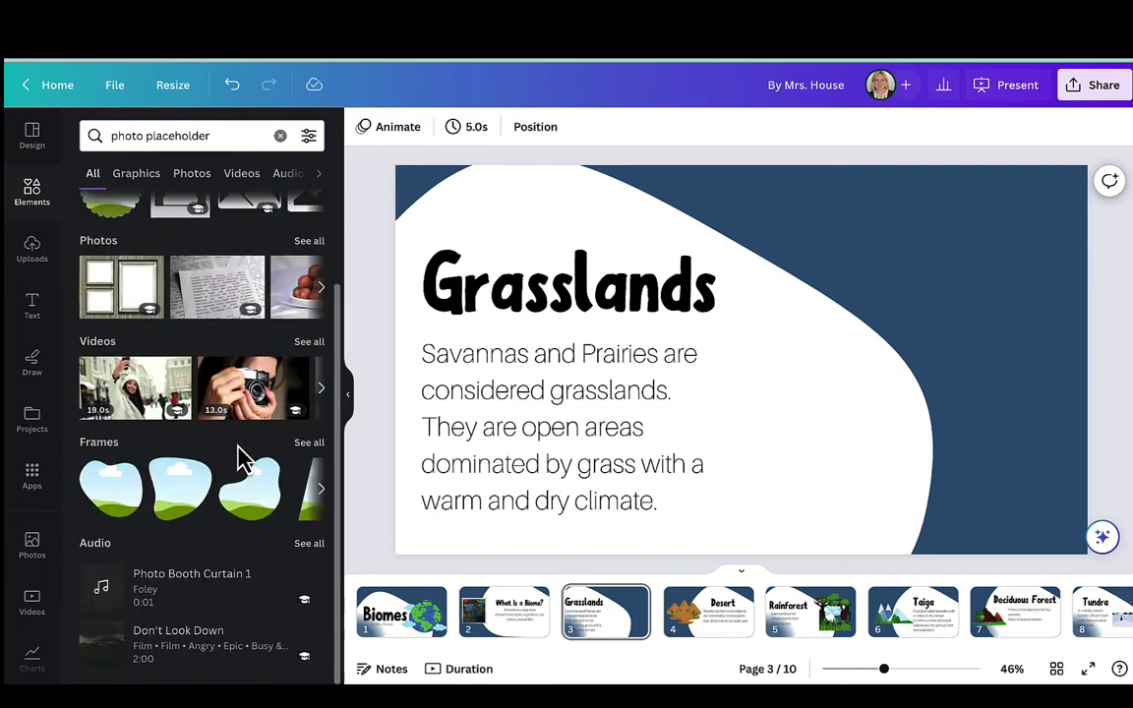
{"action": "left_click", "coordinate": [309, 441]}
{"action": "scroll", "coordinate": [253, 489], "scroll_direction": "down", "scroll_amount": 3}
{"action": "scroll", "coordinate": [254, 488], "scroll_direction": "down", "scroll_amount": 2}
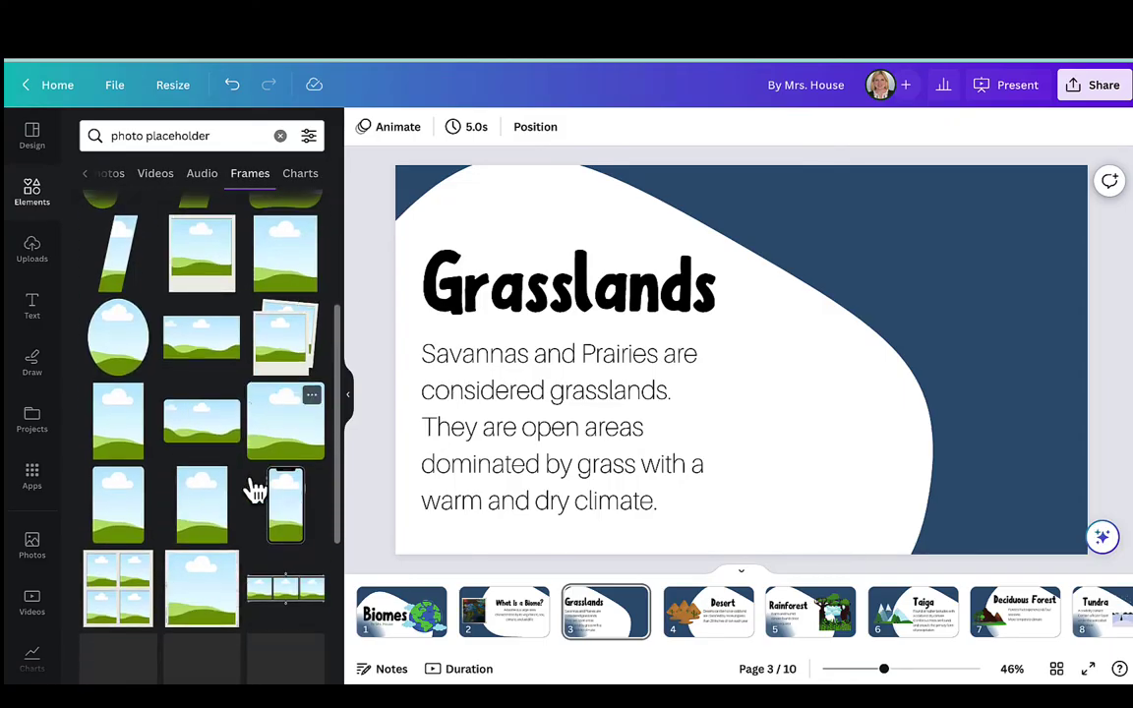
{"action": "left_click", "coordinate": [274, 443]}
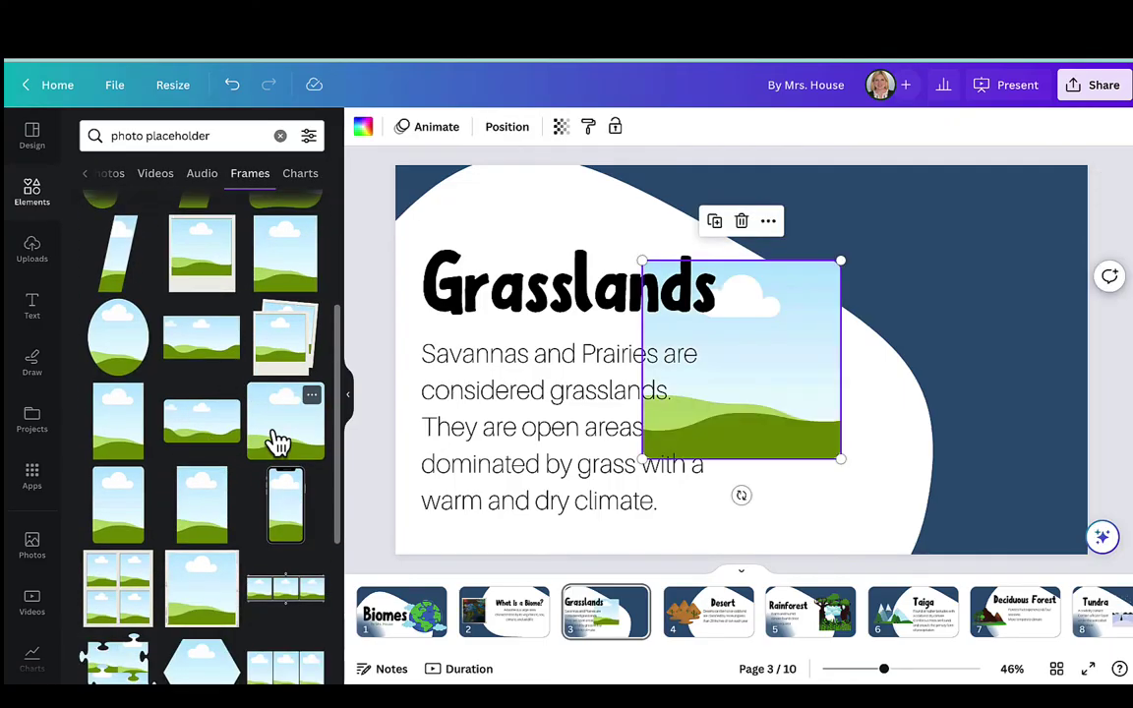
{"action": "left_click_drag", "start_coordinate": [771, 349], "coordinate": [926, 329]}
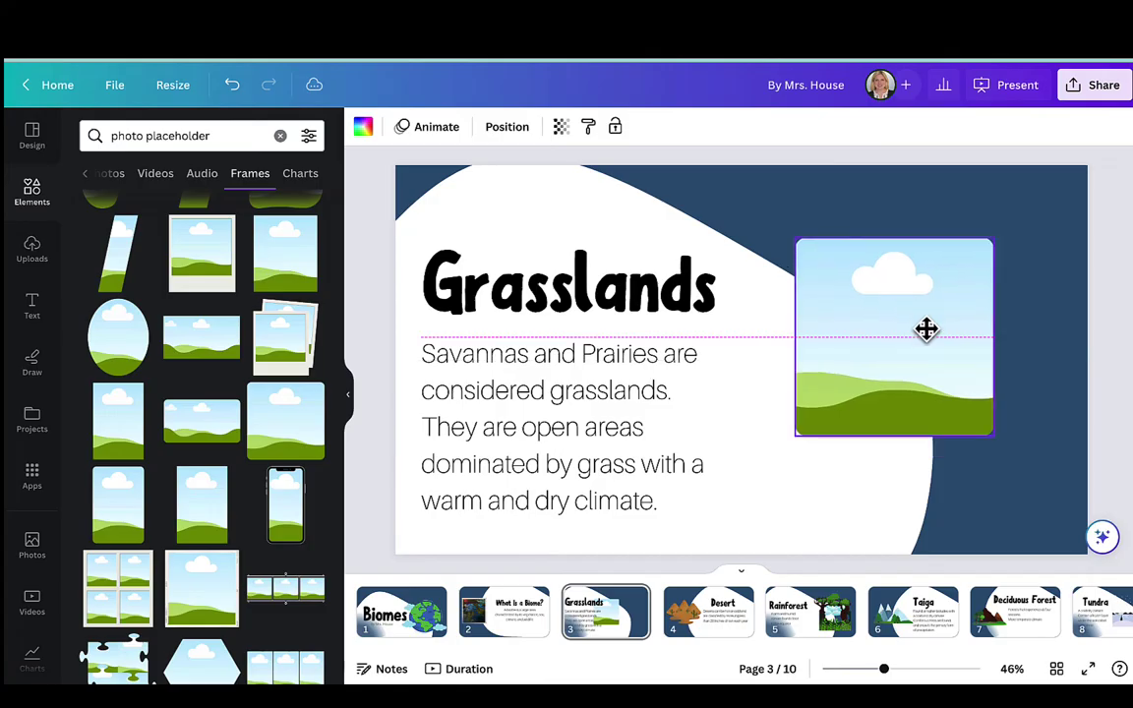
{"action": "left_click_drag", "start_coordinate": [994, 434], "coordinate": [1041, 484]}
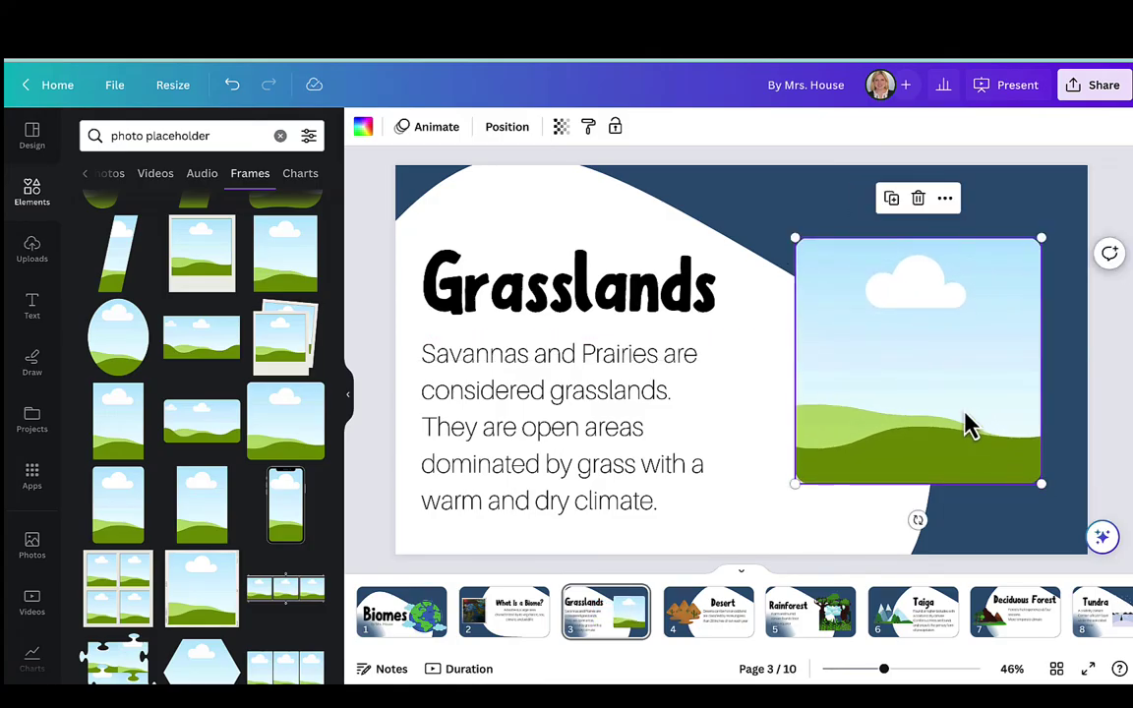
Step: Fill the Grasslands frame with a 'grasslands' video and move that slide after Desert
{"action": "left_click", "coordinate": [223, 138]}
{"action": "key", "text": "BackSpace"}
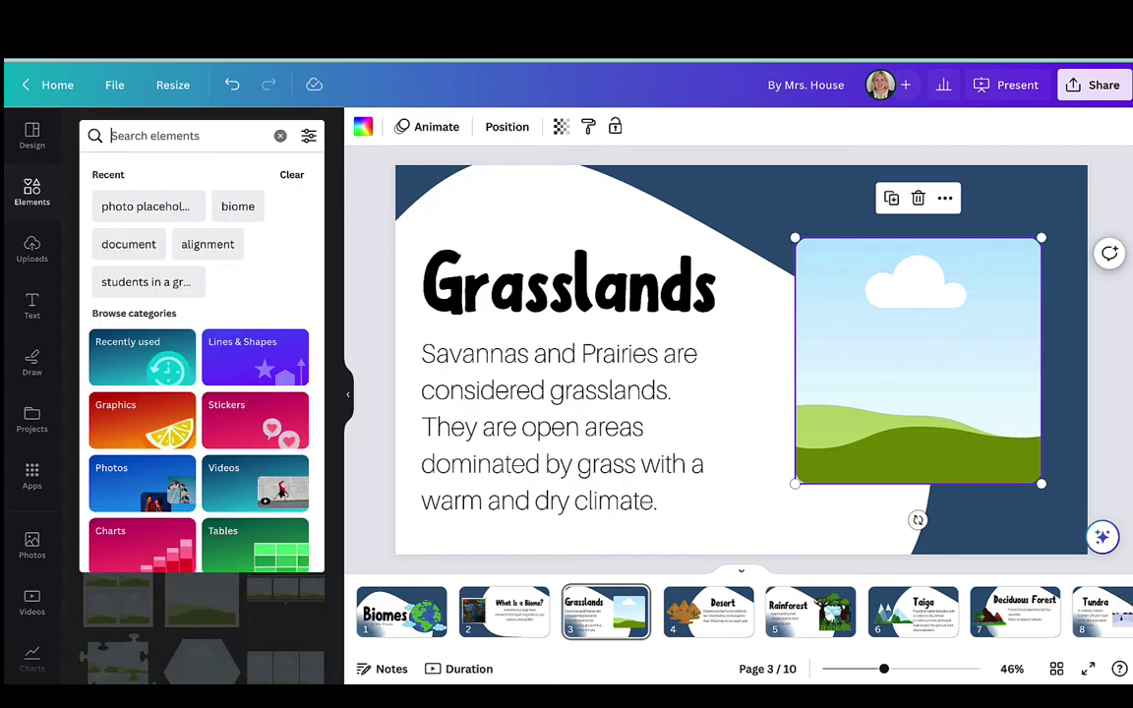
{"action": "type", "text": "grasslands"}
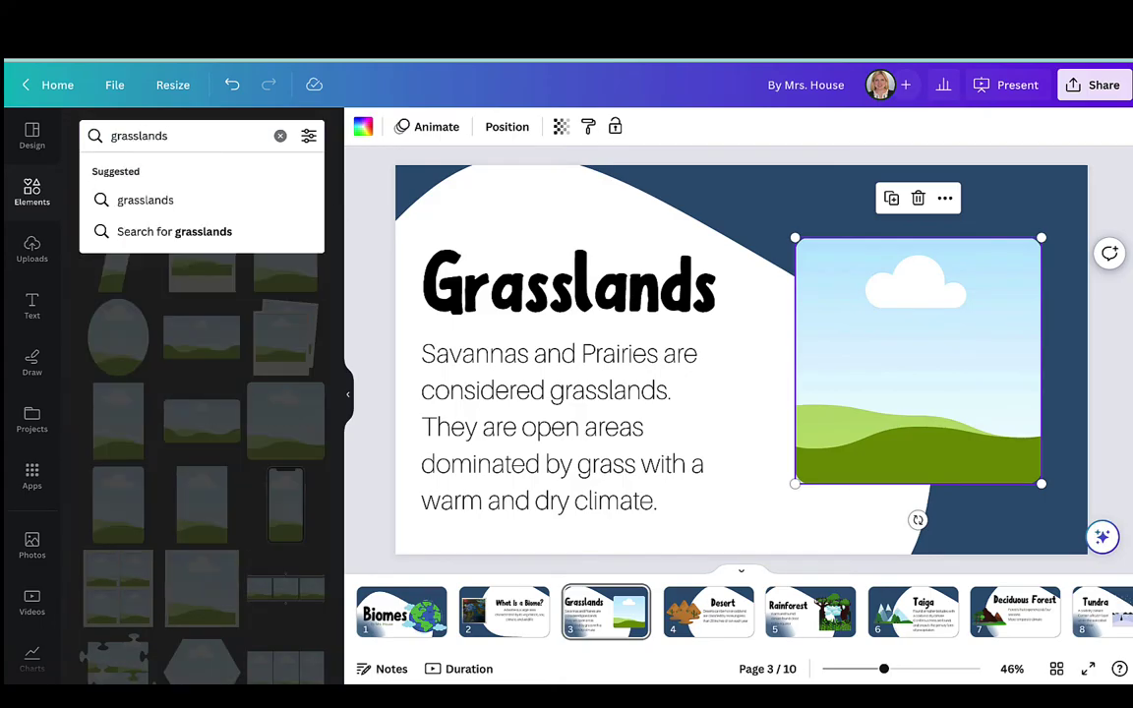
{"action": "key", "text": "Return"}
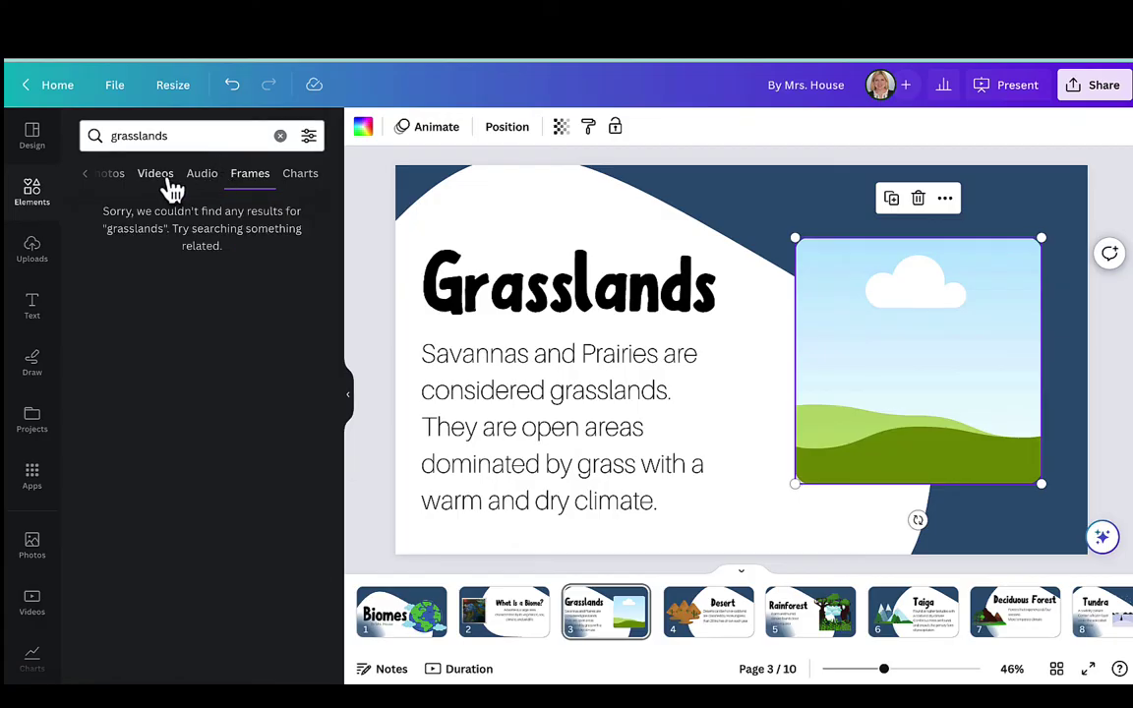
{"action": "left_click", "coordinate": [171, 183]}
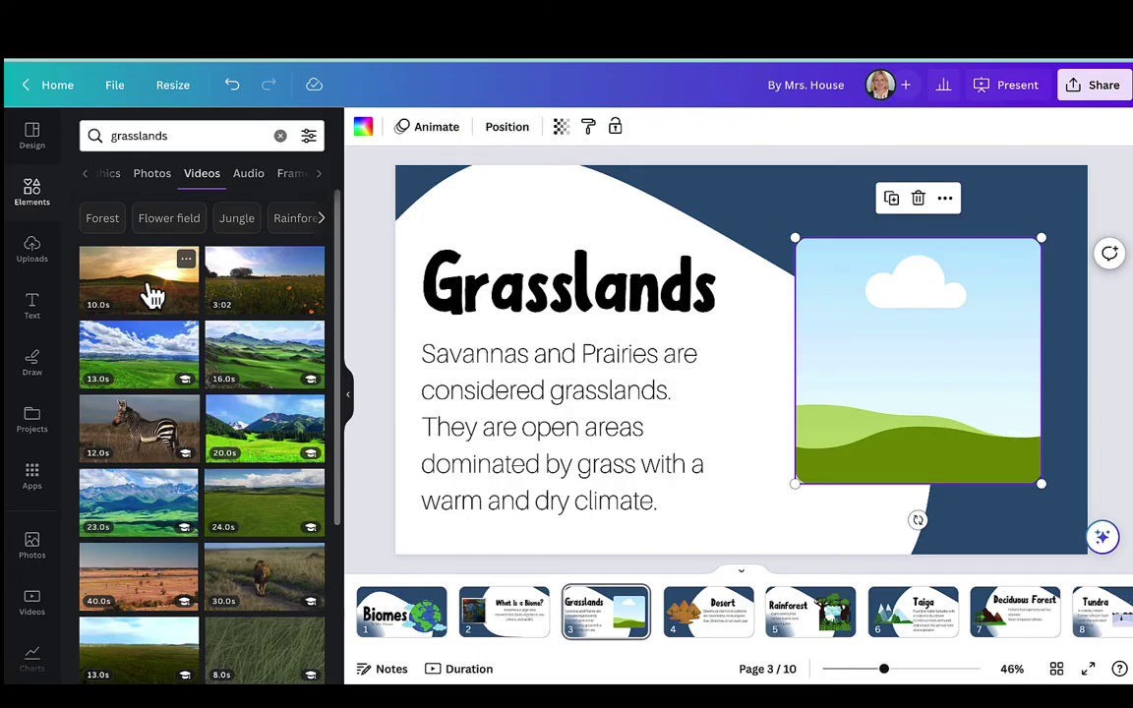
{"action": "mouse_move", "coordinate": [138, 352]}
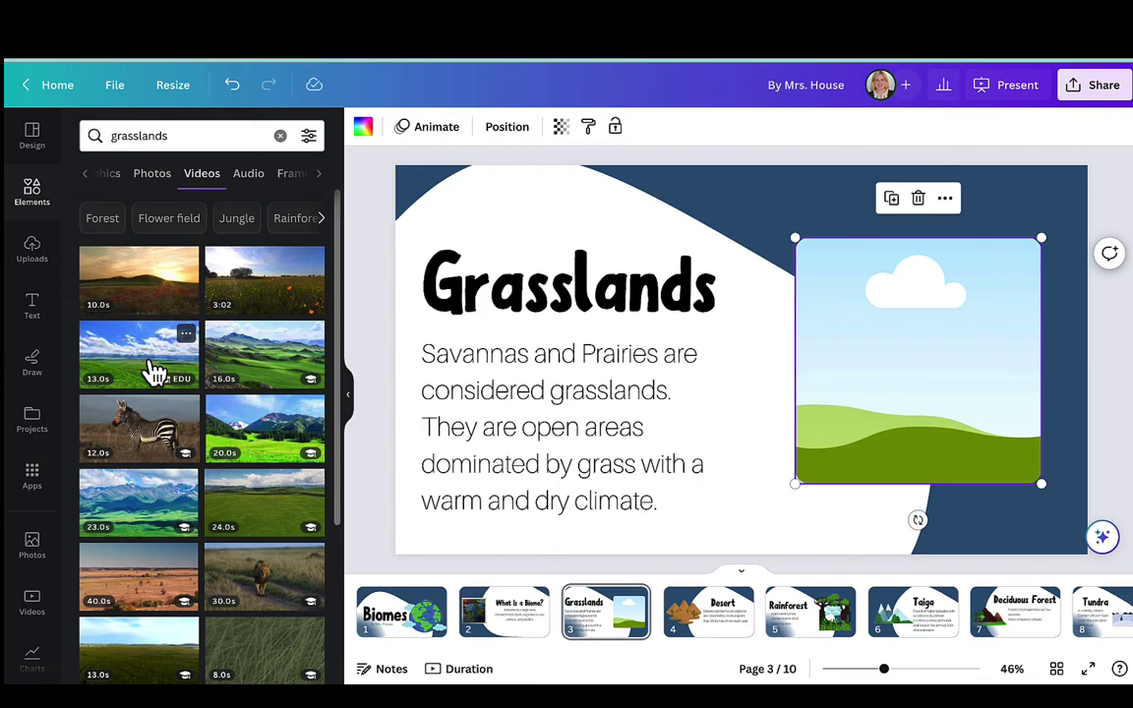
{"action": "left_click_drag", "start_coordinate": [147, 372], "coordinate": [851, 314]}
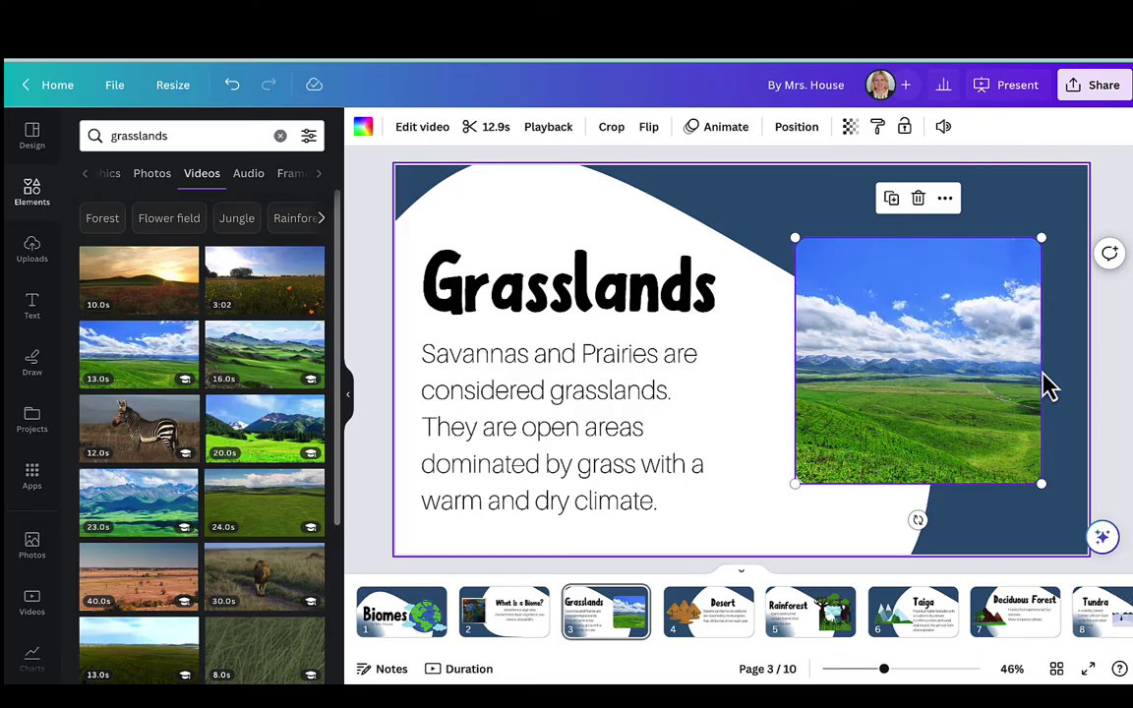
{"action": "left_click_drag", "start_coordinate": [592, 622], "coordinate": [739, 619]}
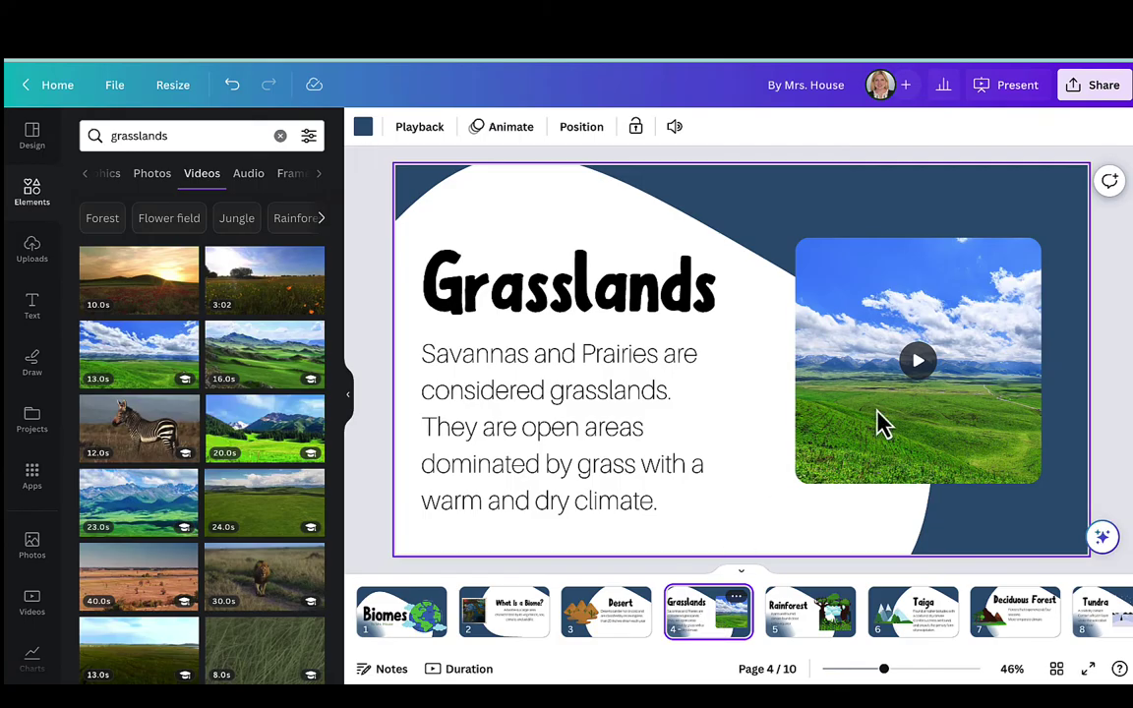
Step: Present the deck full screen from the title slide and advance to What Is a Biome?
{"action": "left_click", "coordinate": [418, 624]}
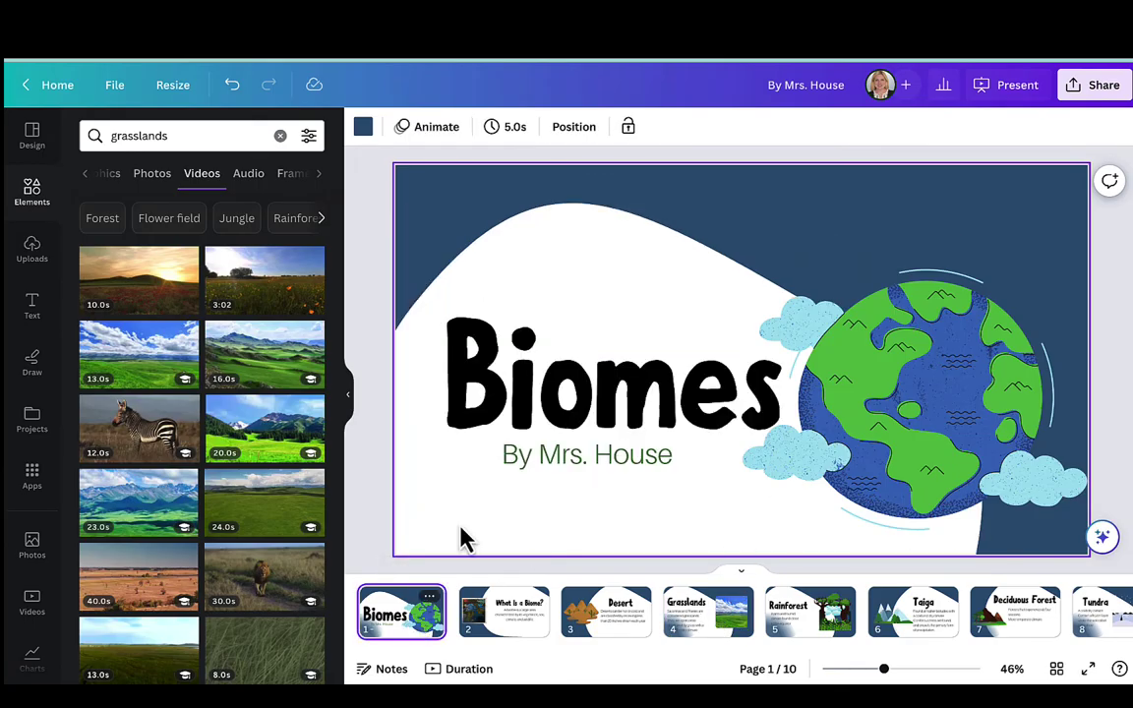
{"action": "left_click", "coordinate": [995, 91]}
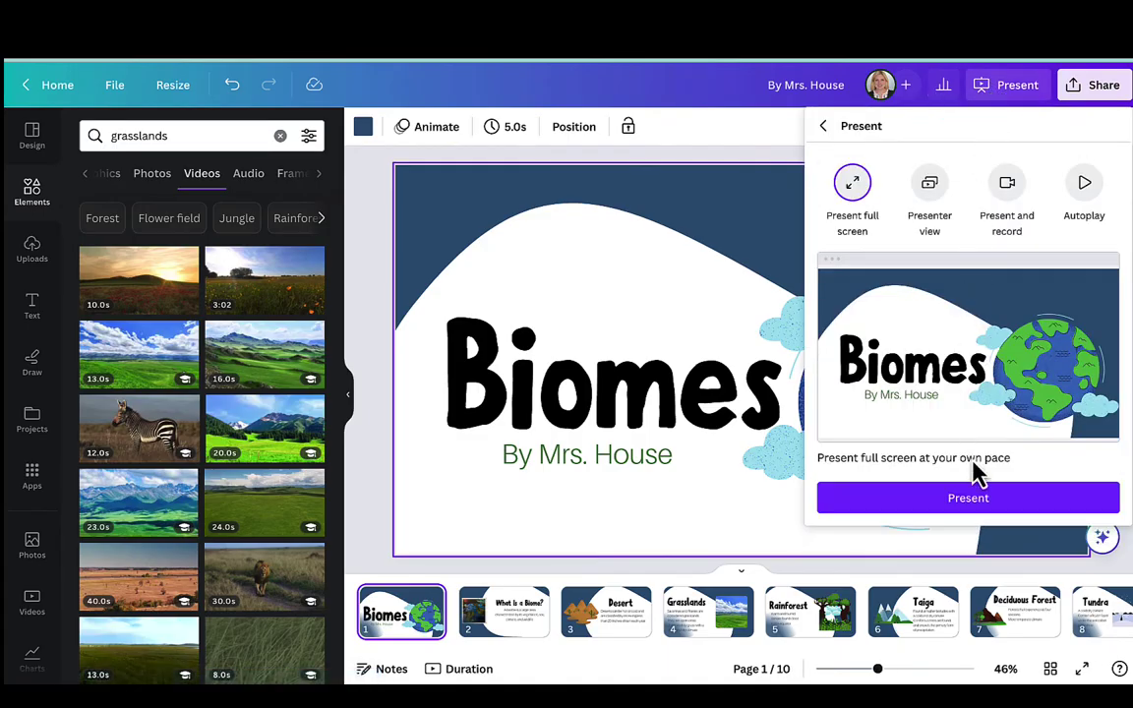
{"action": "left_click", "coordinate": [967, 498]}
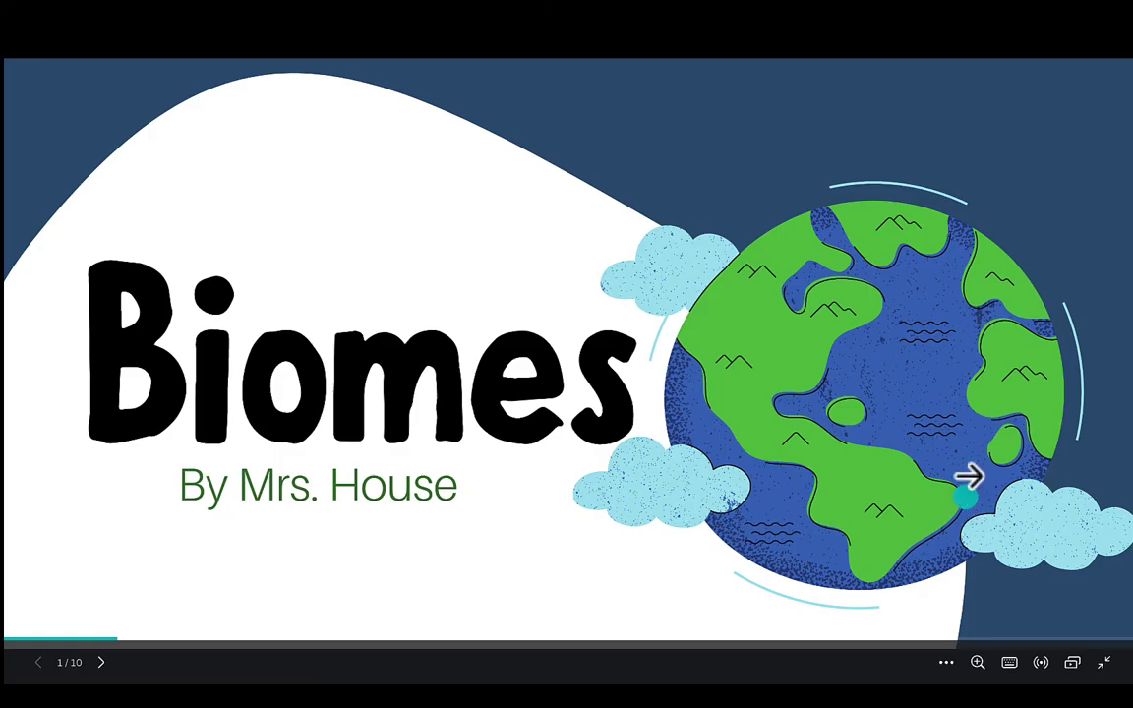
{"action": "left_click", "coordinate": [1097, 322]}
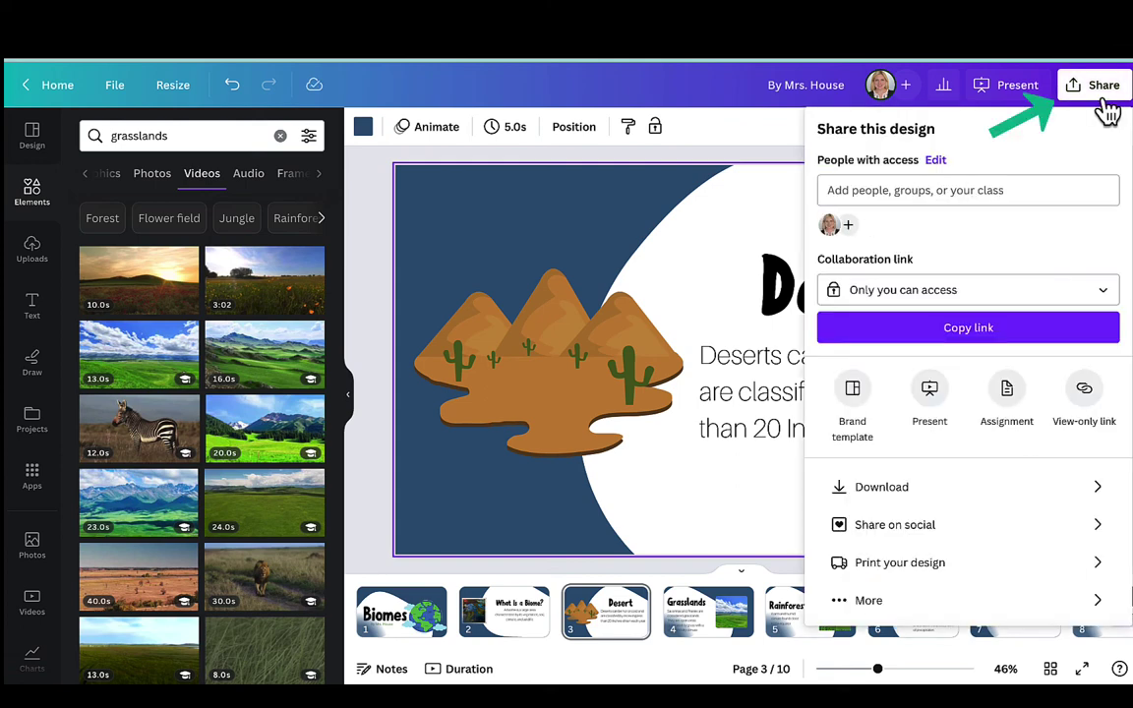
Step: Set the collaboration link to Anyone with the link, Can view, and copy it
{"action": "left_click", "coordinate": [1052, 327]}
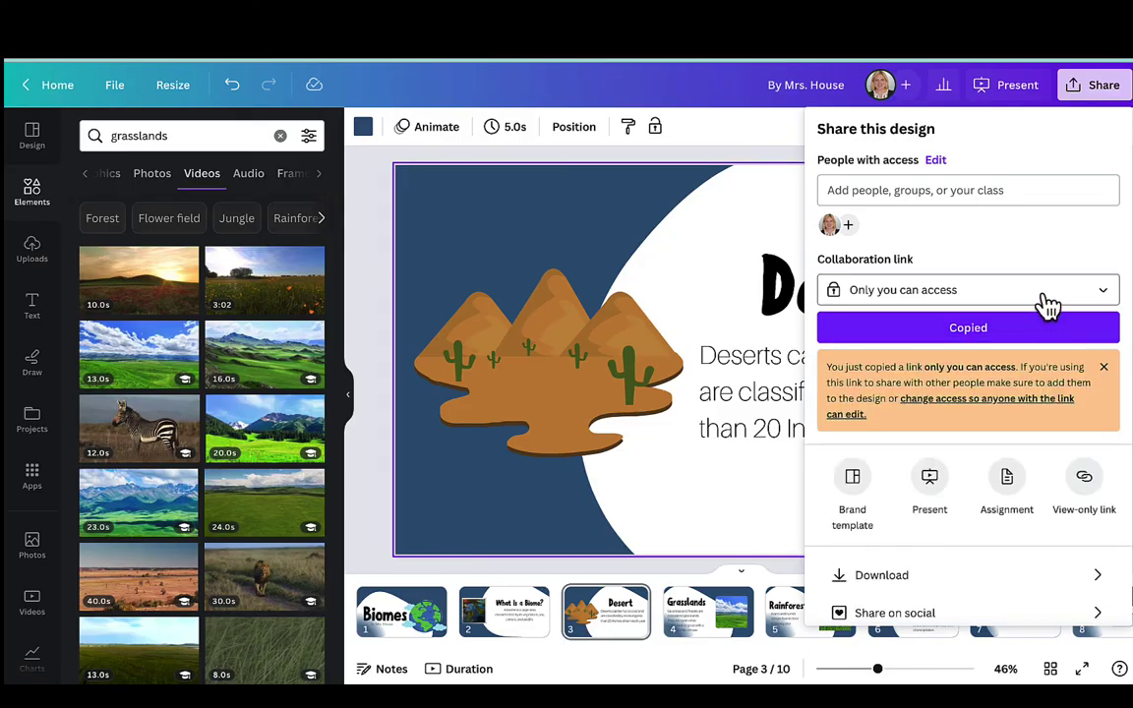
{"action": "left_click", "coordinate": [1046, 295]}
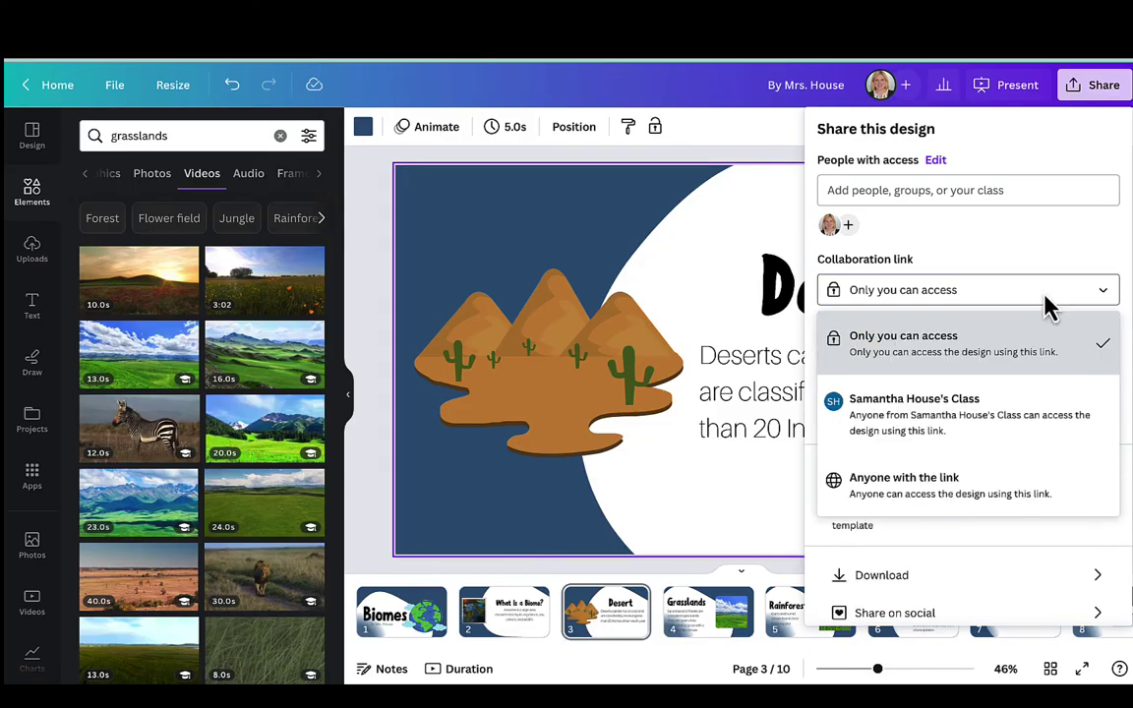
{"action": "left_click", "coordinate": [1032, 497]}
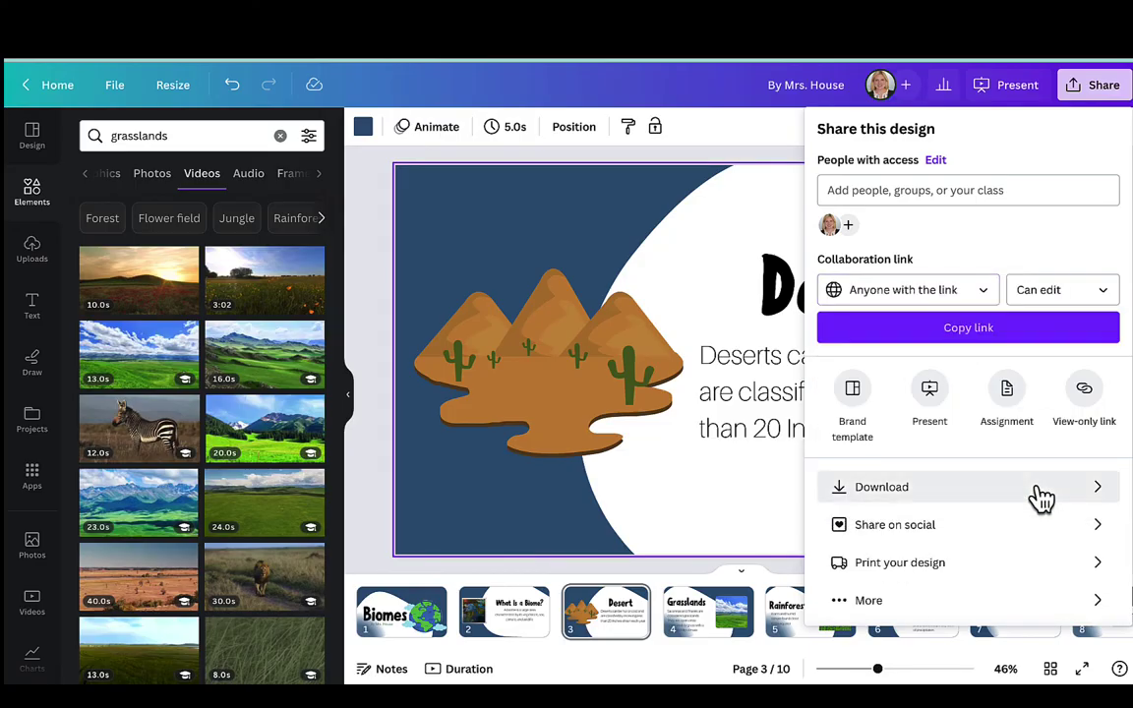
{"action": "left_click", "coordinate": [1065, 300]}
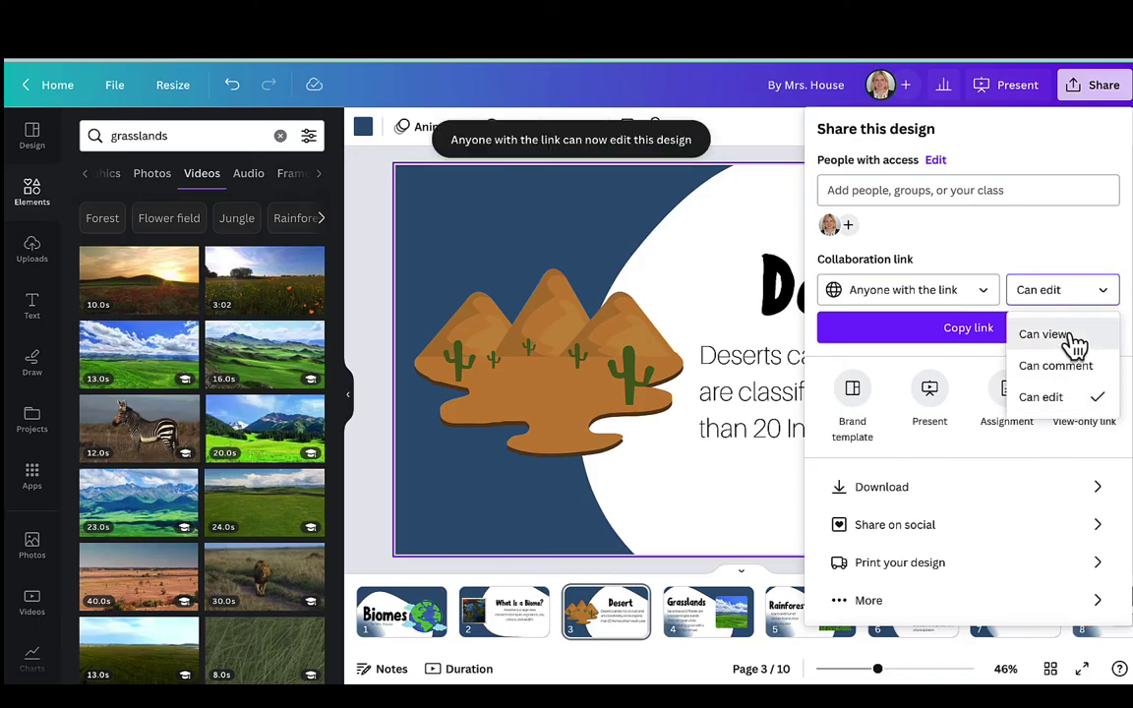
{"action": "left_click", "coordinate": [1070, 337]}
{"action": "left_click", "coordinate": [1043, 341]}
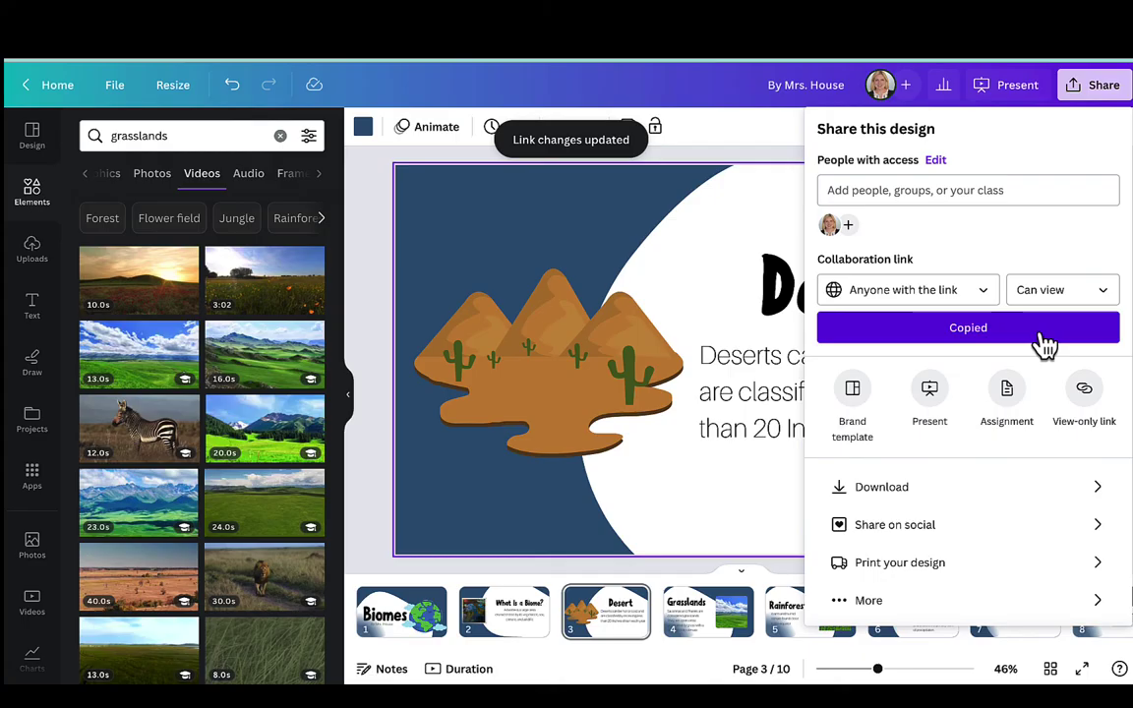
Step: Open Download settings and keep PDF Standard as the file type for all 10 pages
{"action": "left_click", "coordinate": [1082, 487]}
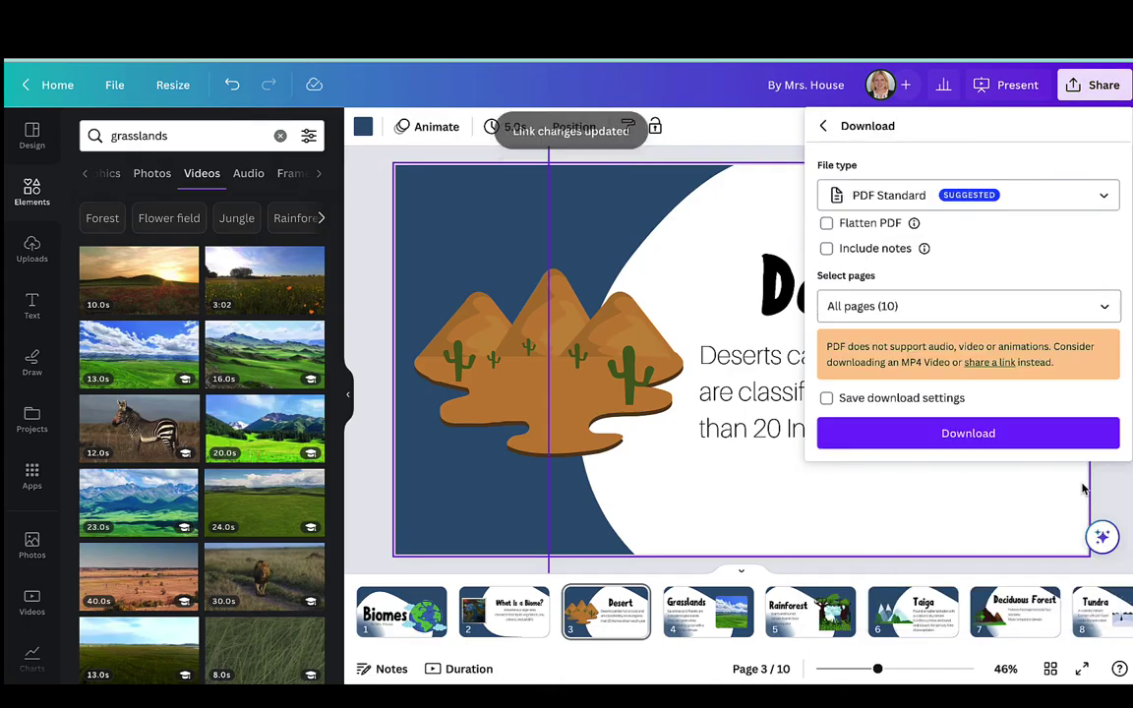
{"action": "left_click", "coordinate": [1052, 201]}
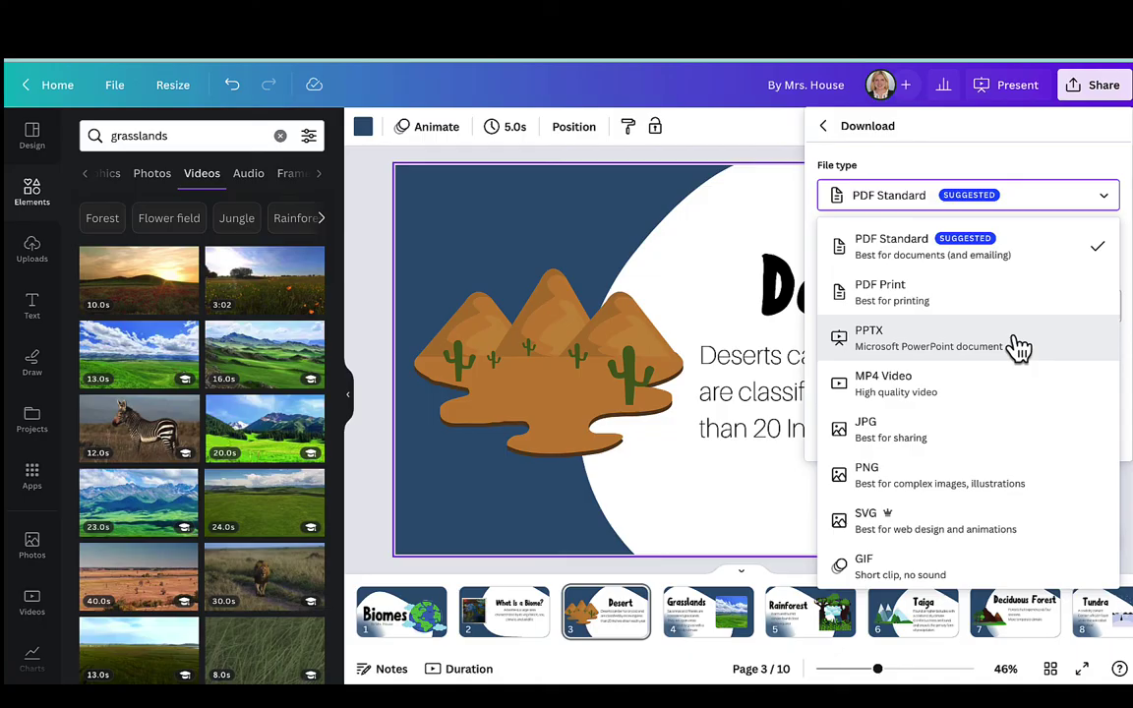
{"action": "left_click", "coordinate": [1030, 263]}
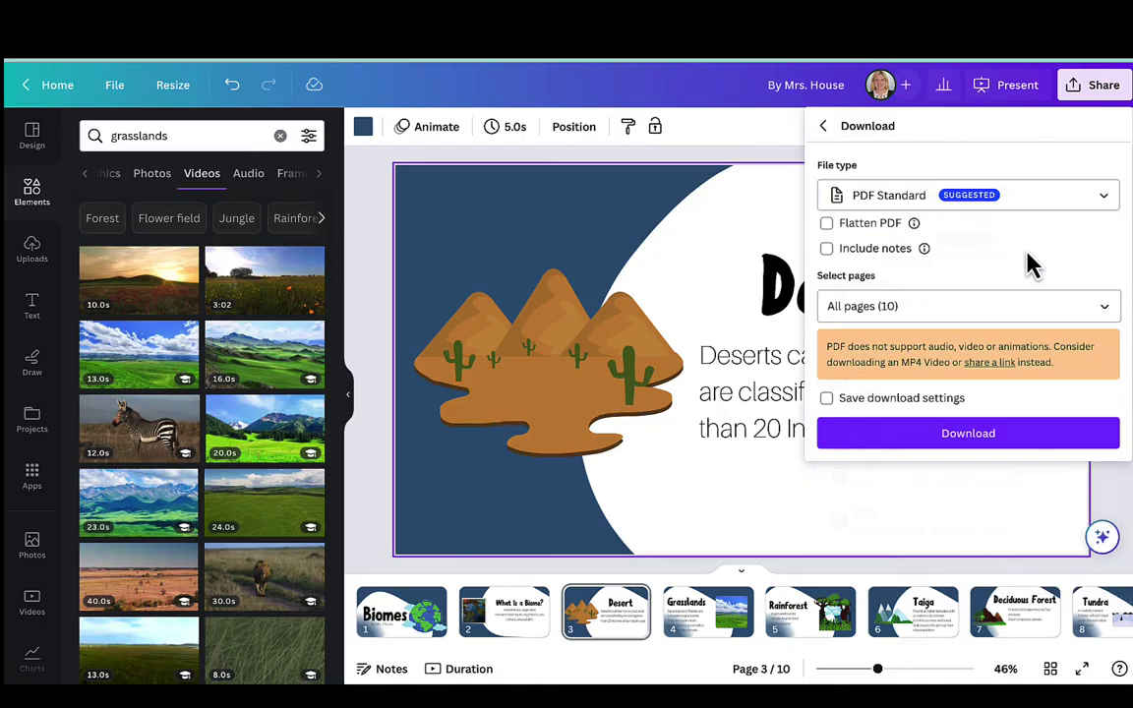